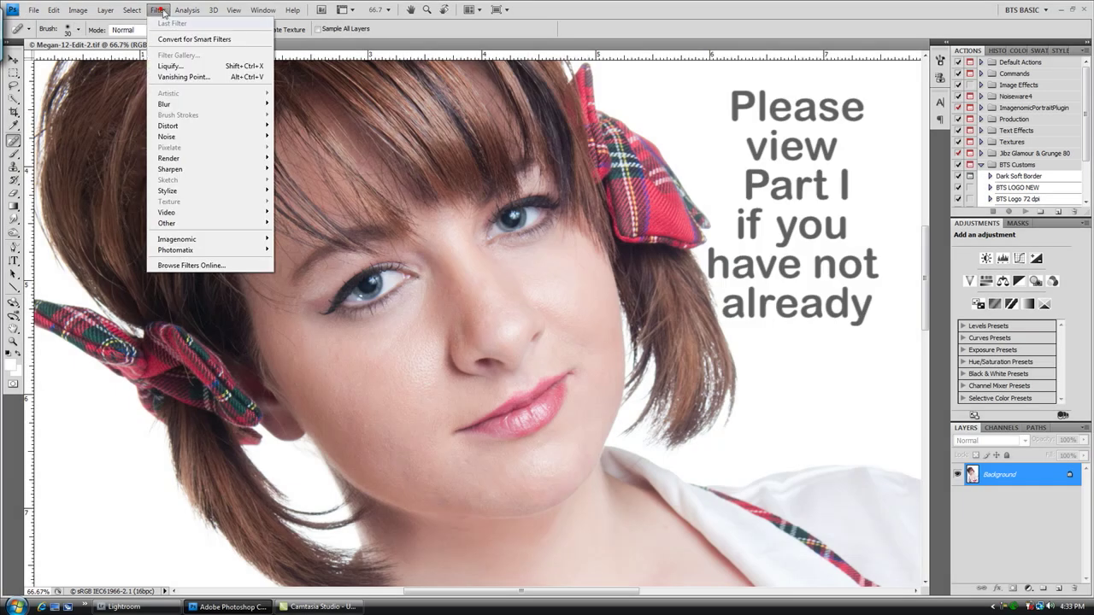
Step: Open Imagenomic Portraiture, zoom its preview to 50% on the eye and nose, and show the preset list
mouse_move(212, 245)
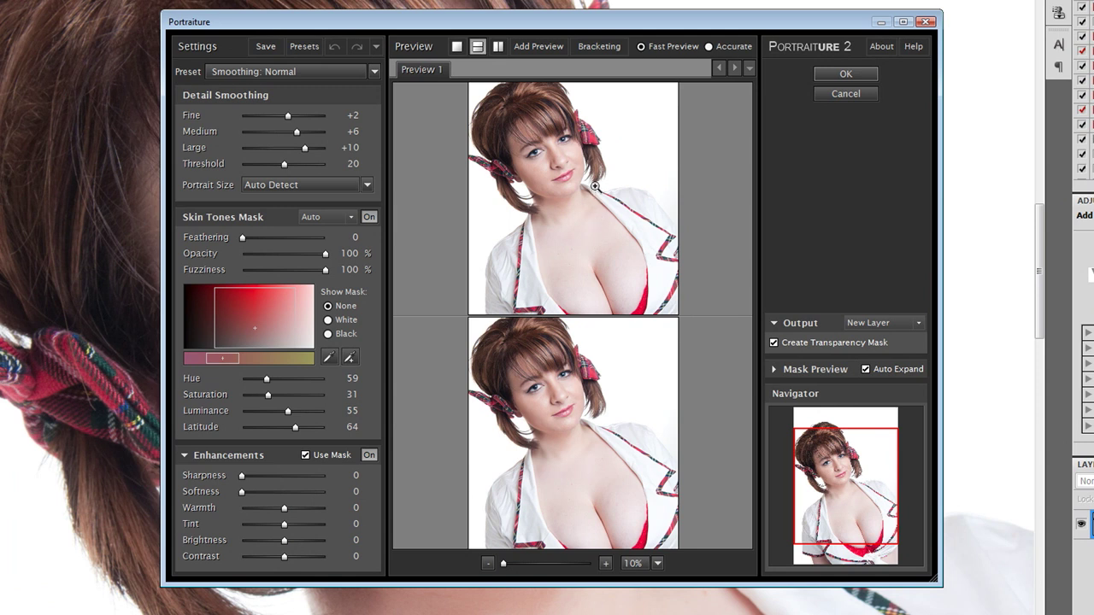
left_click(582, 419)
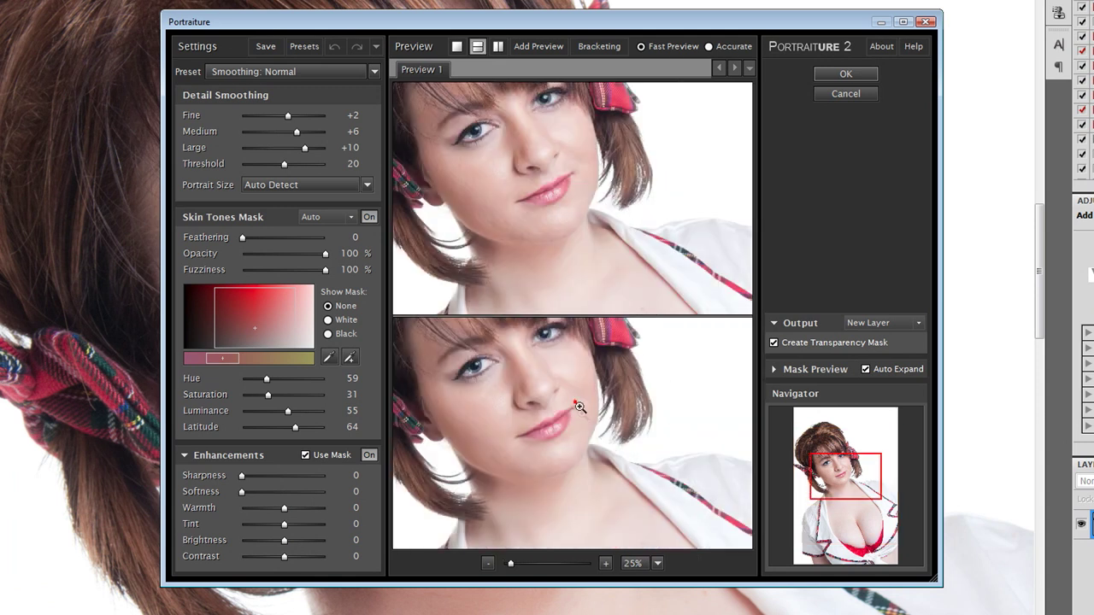
left_click(605, 563)
left_click_drag(589, 391, 577, 384)
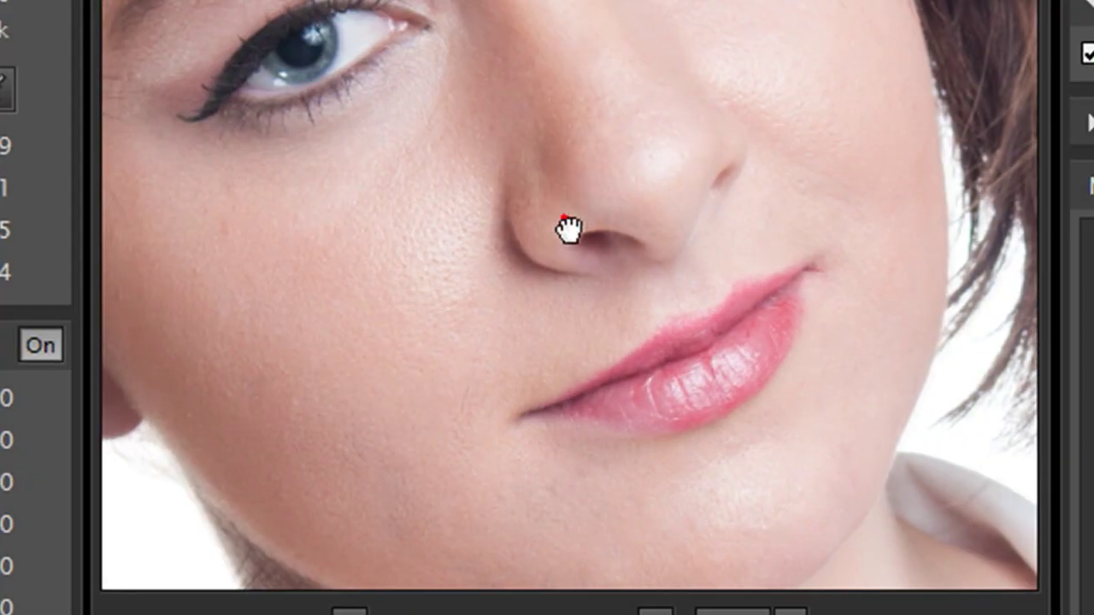
left_click_drag(568, 228, 569, 224)
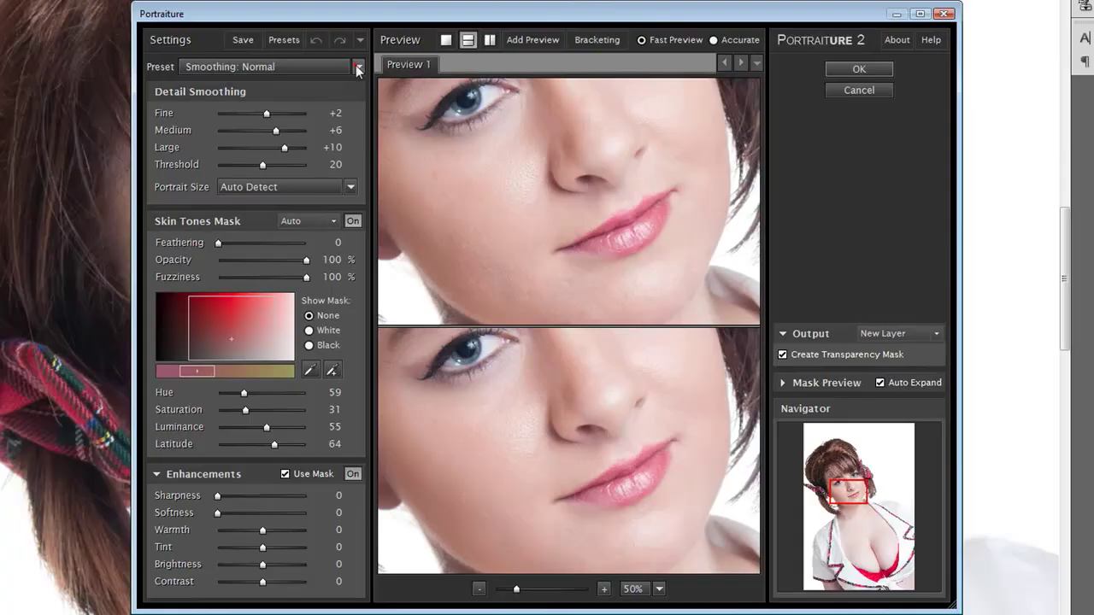
left_click(358, 65)
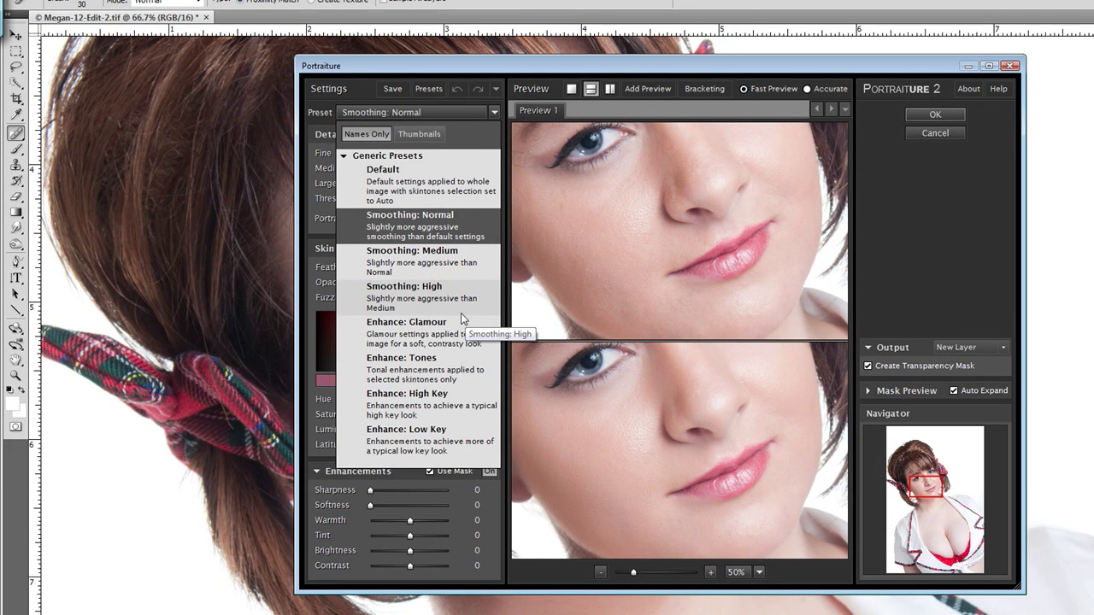
Step: Switch Portraiture to the Default preset and apply the smoothing to the photo
left_click(444, 189)
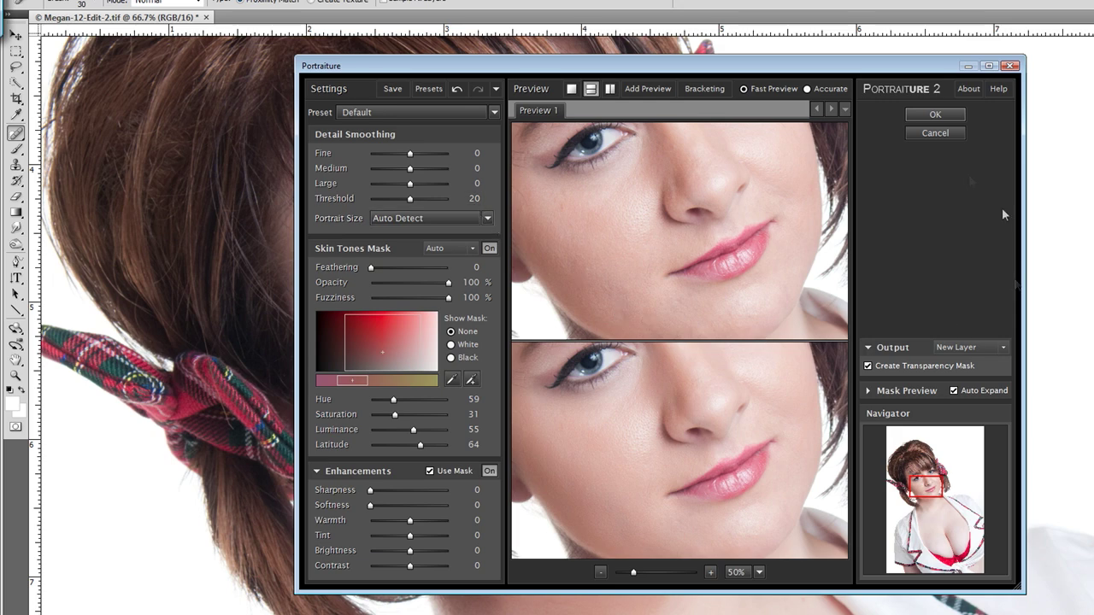
left_click(938, 114)
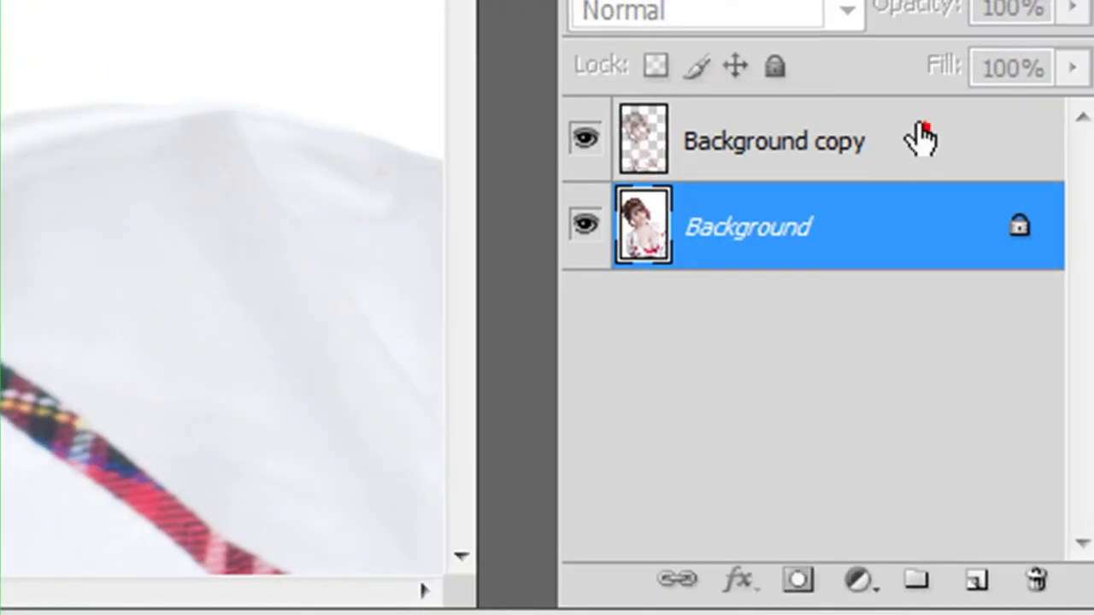
Step: On the Background copy layer, erase the smoothing over each eye, then zoom out to the whole portrait
left_click(920, 139)
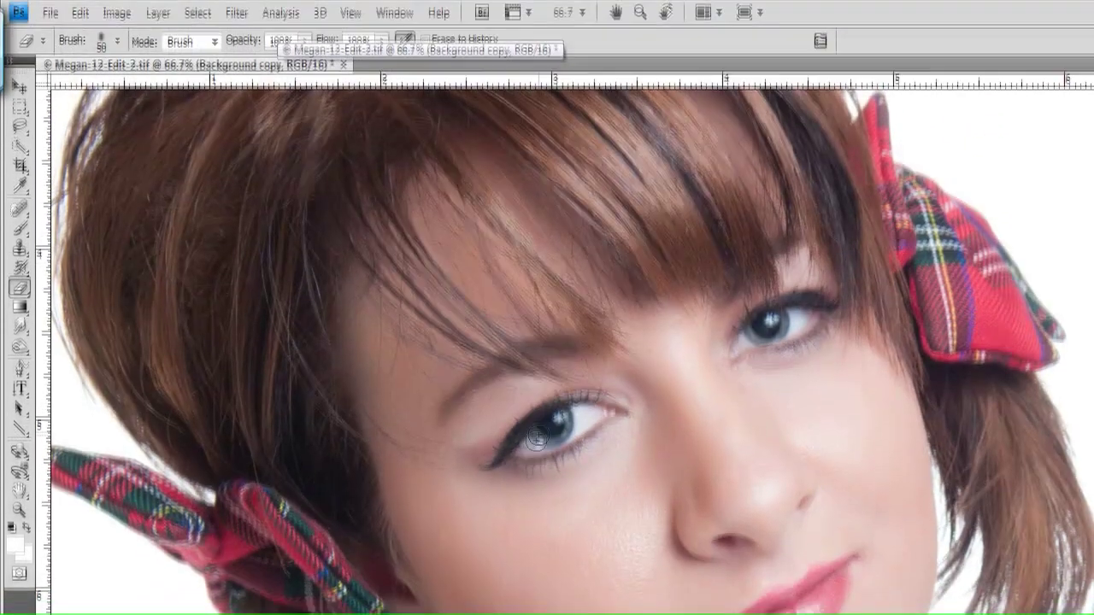
left_click(778, 322)
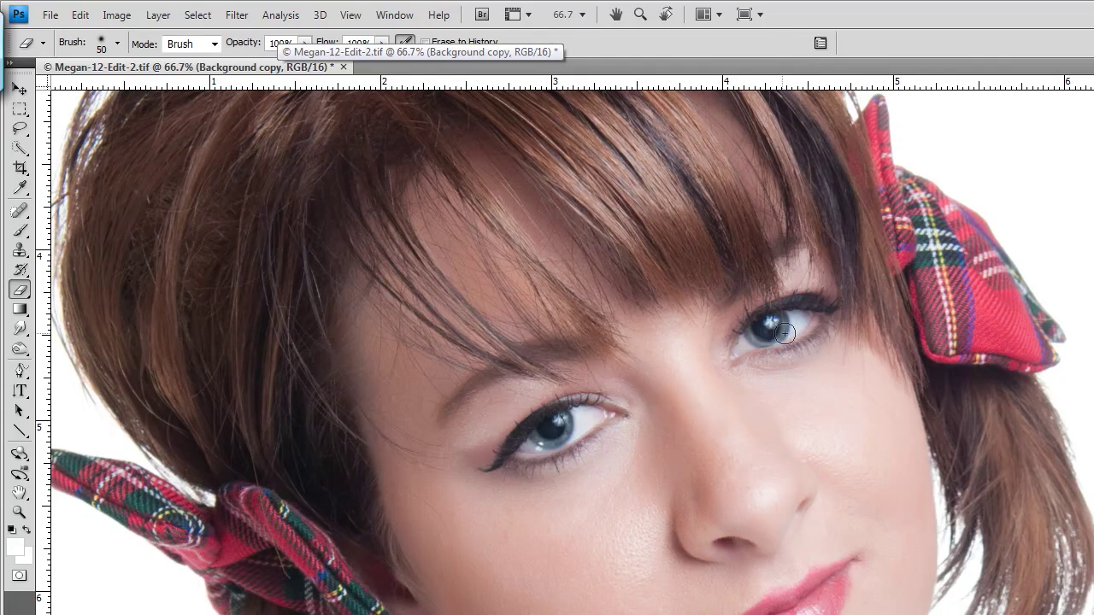
left_click(765, 320)
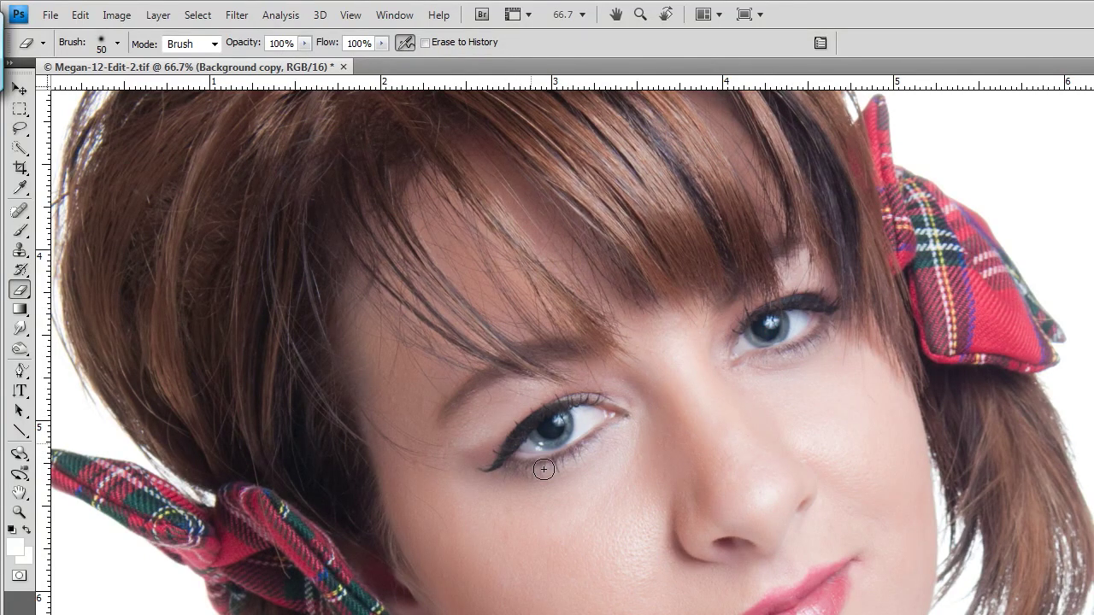
left_click_drag(1009, 564, 996, 444)
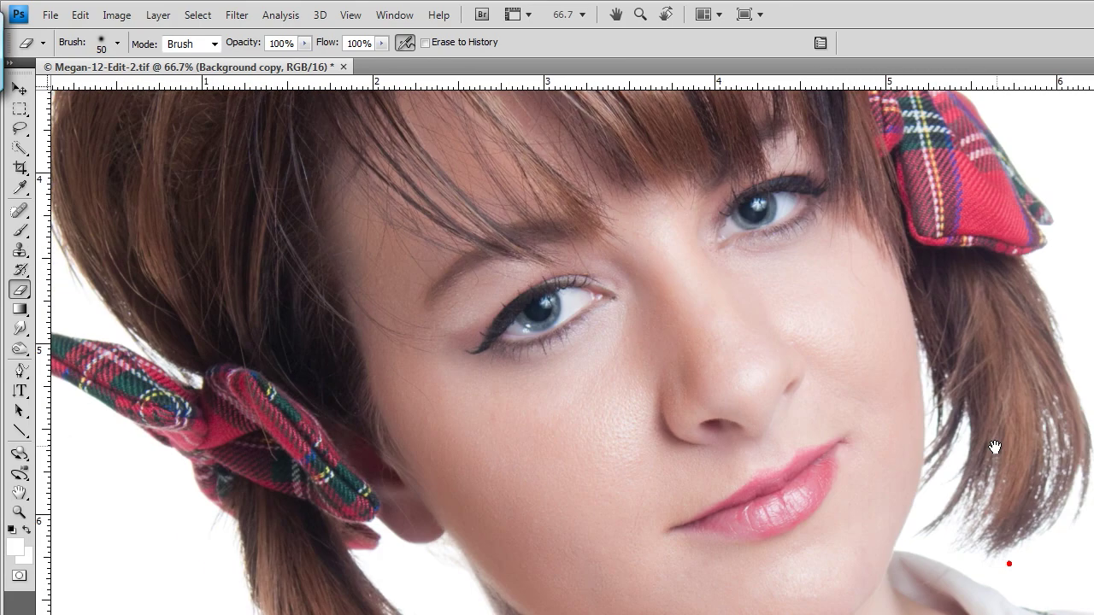
key("ctrl+minus")
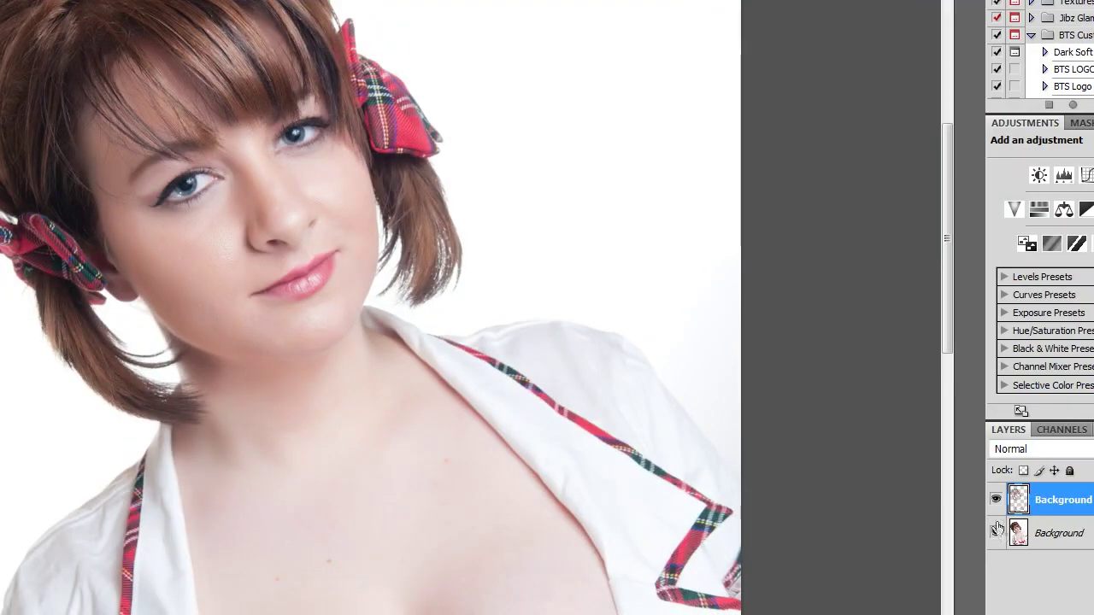
Step: Toggle Background copy off and on to compare, then merge it down into the Background
left_click(996, 500)
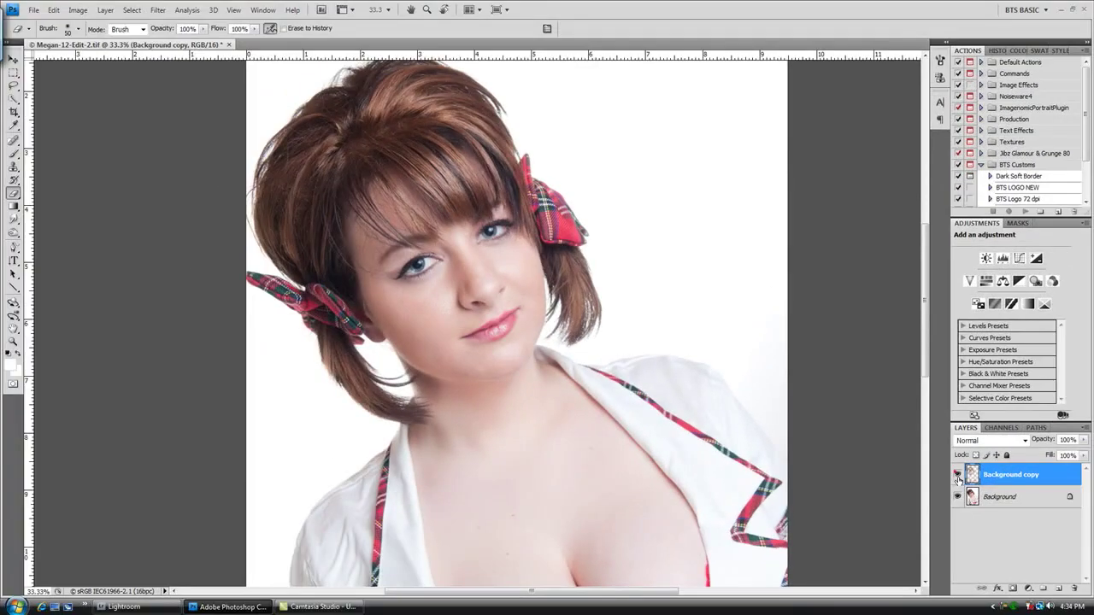
left_click(966, 480)
key("ctrl+e")
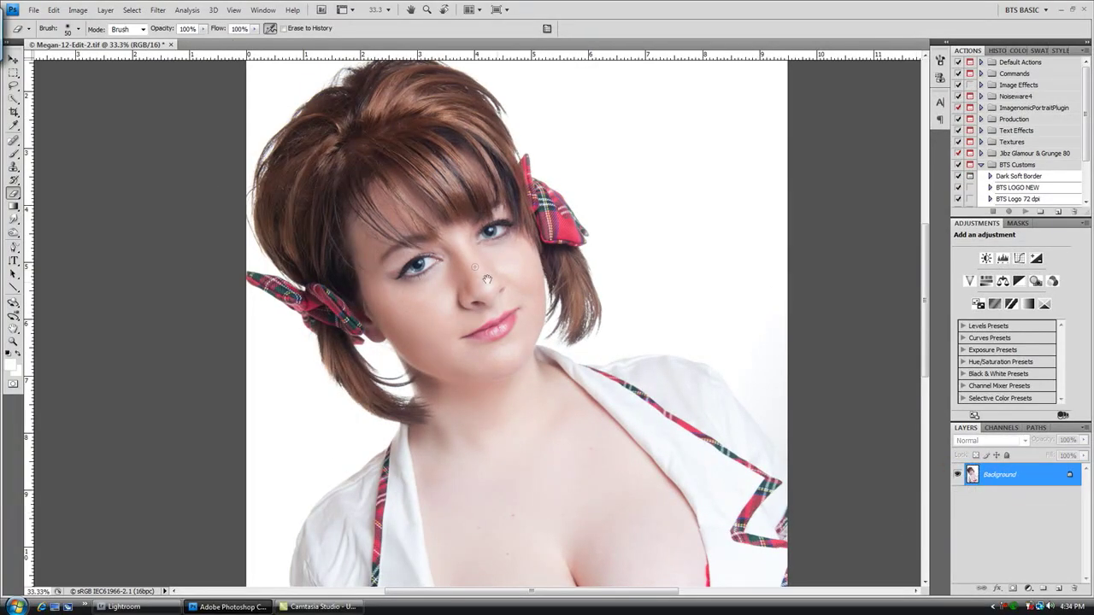
mouse_move(523, 348)
left_mouse_down()
mouse_move(530, 359)
mouse_move(532, 325)
mouse_move(564, 417)
left_mouse_up()
mouse_move(492, 295)
left_mouse_down()
mouse_move(515, 382)
mouse_move(542, 368)
left_mouse_up()
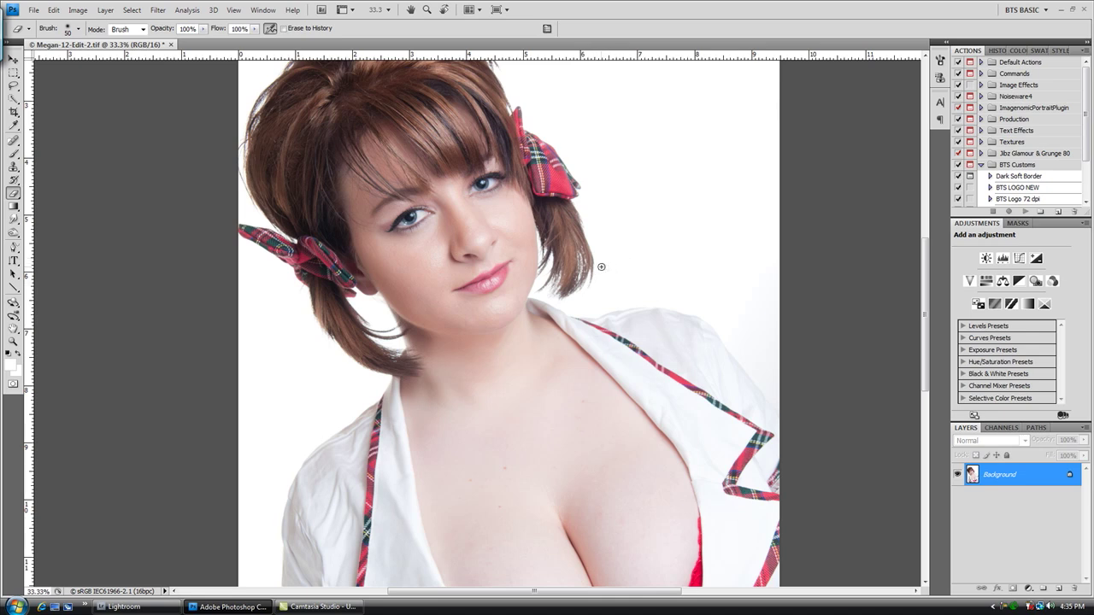
Step: Duplicate the Background as Layer 1 and set its blend mode to Soft Light
key("ctrl+j")
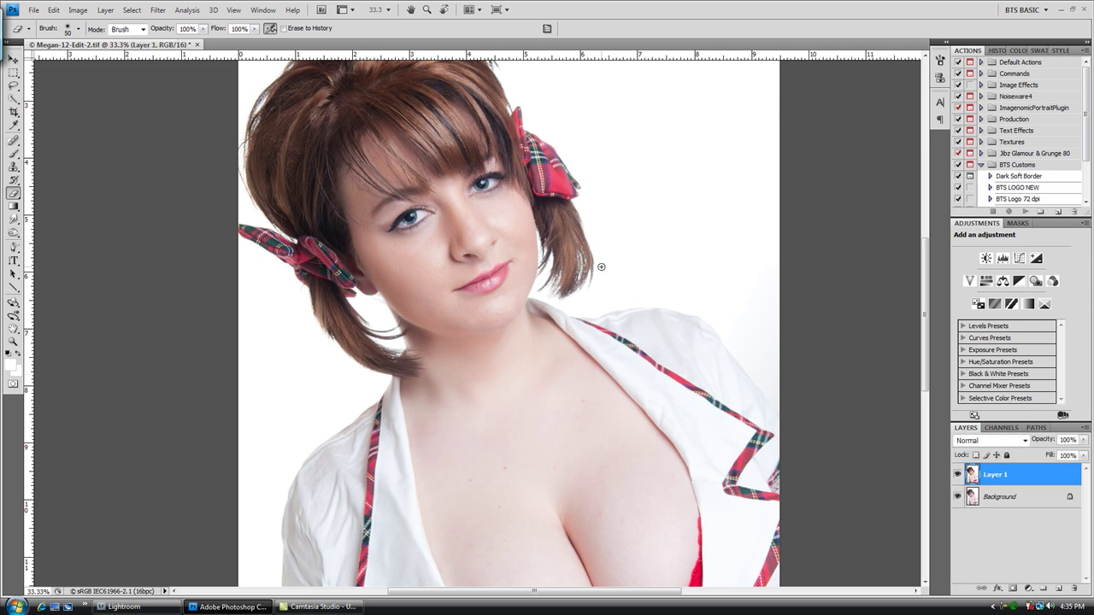
left_click(1024, 442)
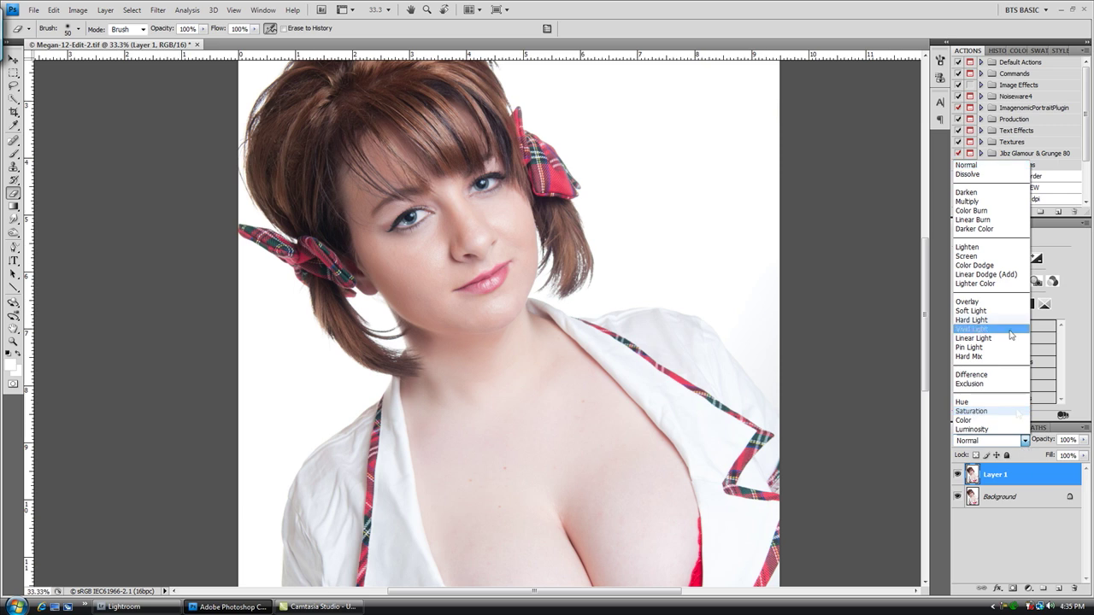
left_click(971, 311)
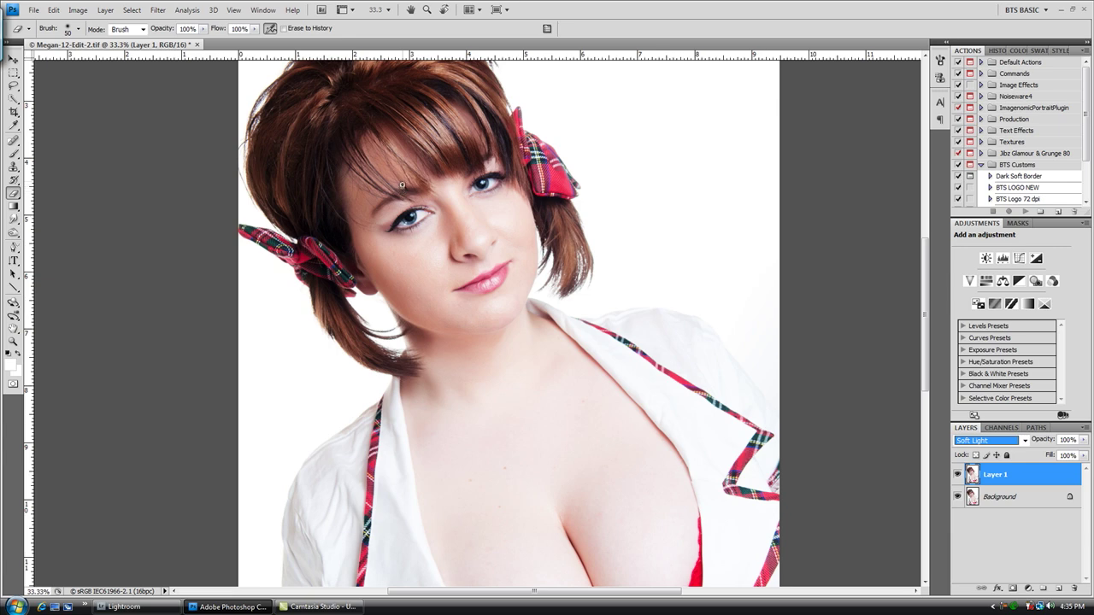
key("ctrl+plus")
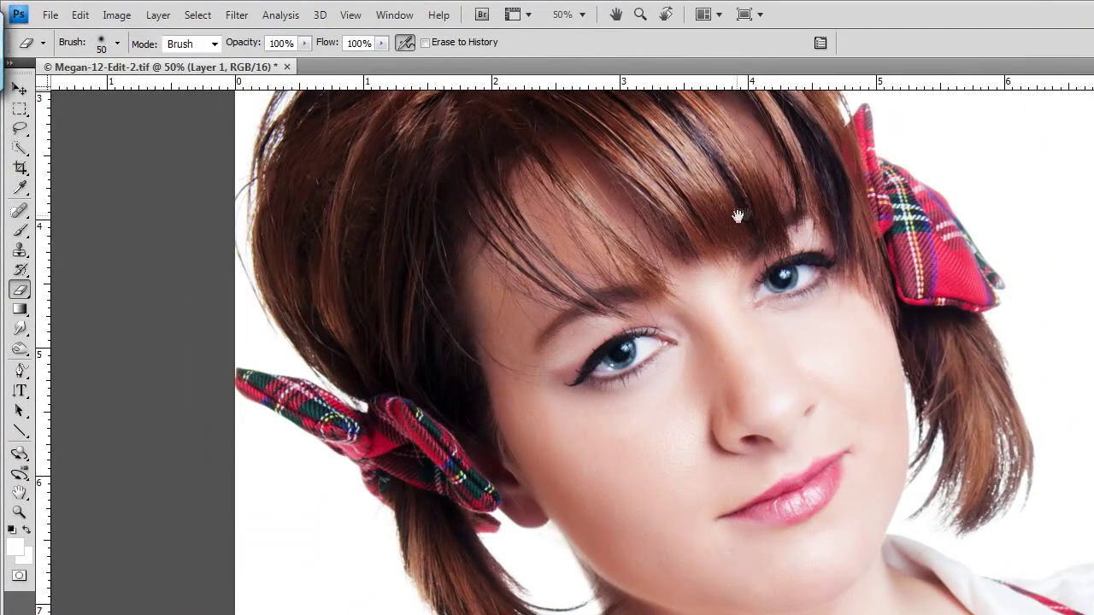
left_click_drag(728, 216, 798, 425)
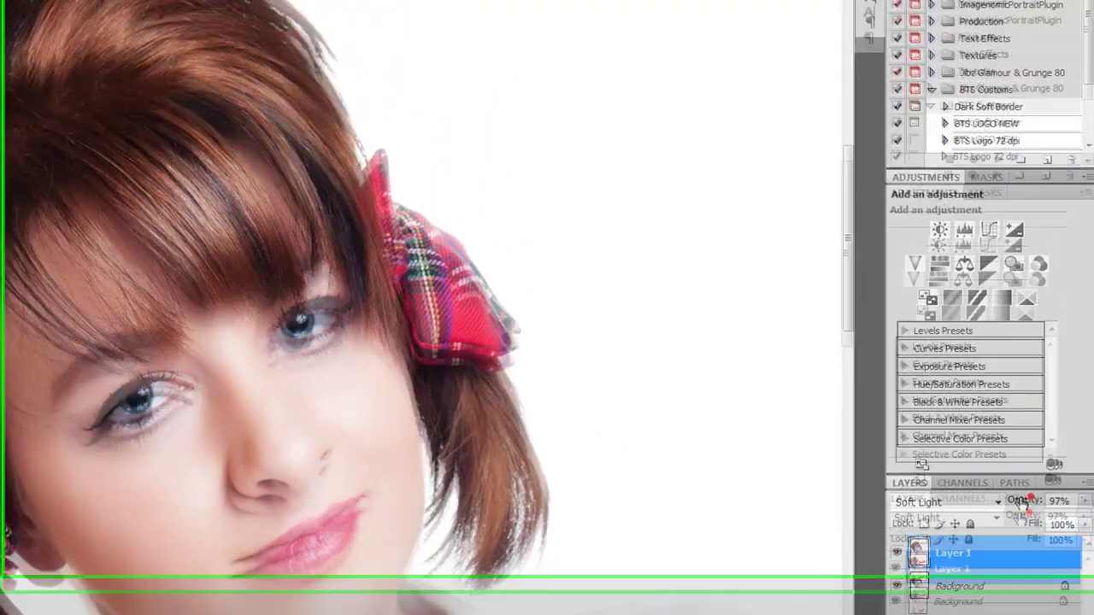
Step: Try several opacities on Layer 1 before settling its Soft Light opacity at 72%
left_click_drag(1055, 356, 1049, 351)
mouse_move(1017, 543)
left_mouse_down()
mouse_move(1021, 532)
mouse_move(998, 547)
mouse_move(1026, 539)
left_mouse_up()
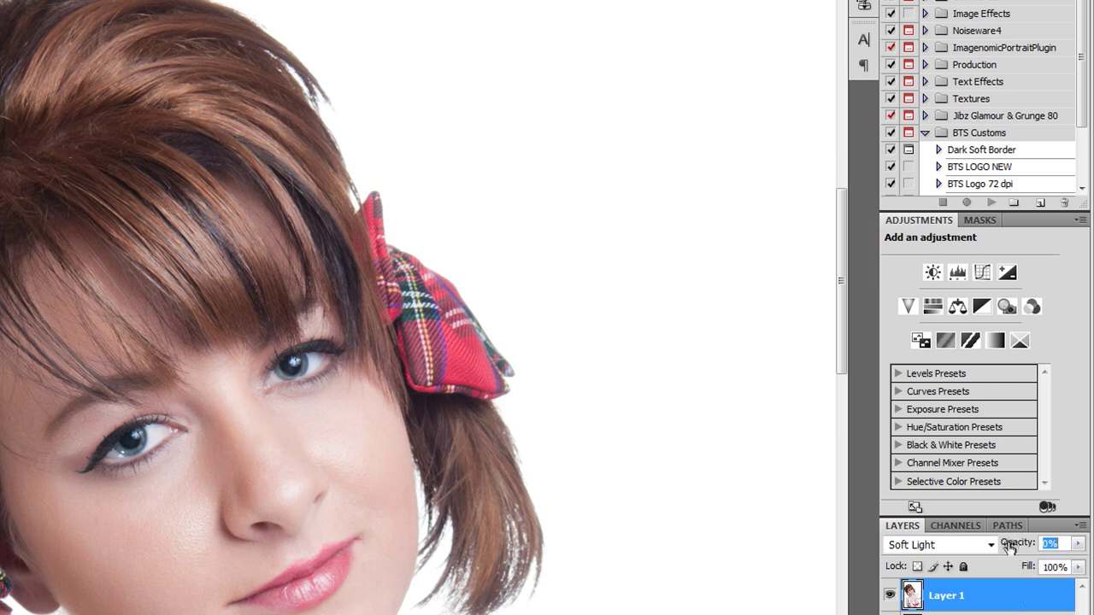
left_click_drag(1011, 545, 1019, 544)
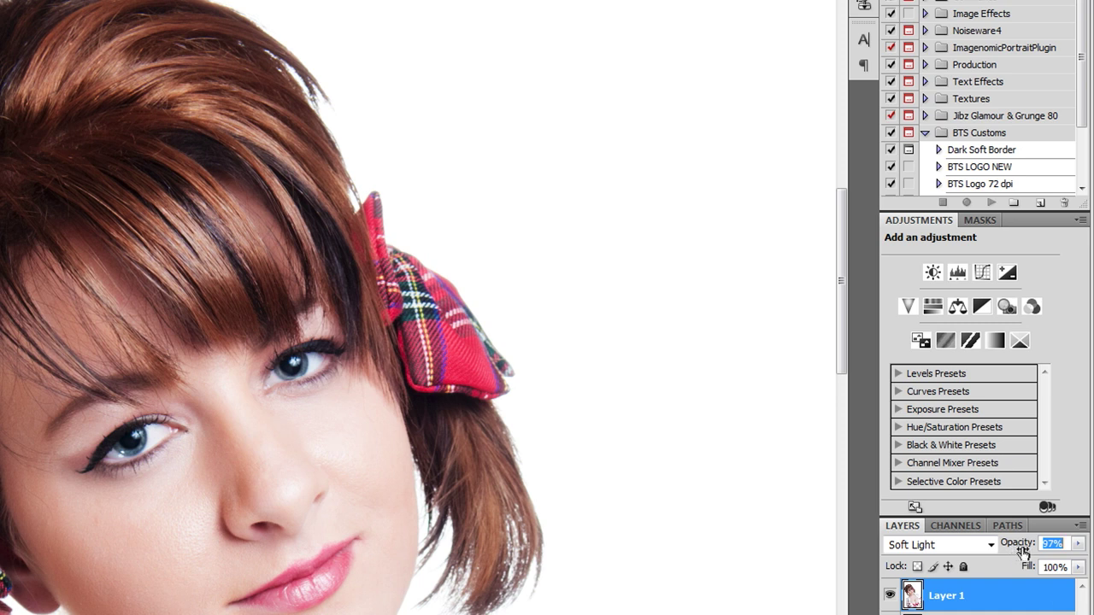
mouse_move(1024, 548)
left_mouse_down()
mouse_move(998, 544)
mouse_move(1011, 556)
left_mouse_up()
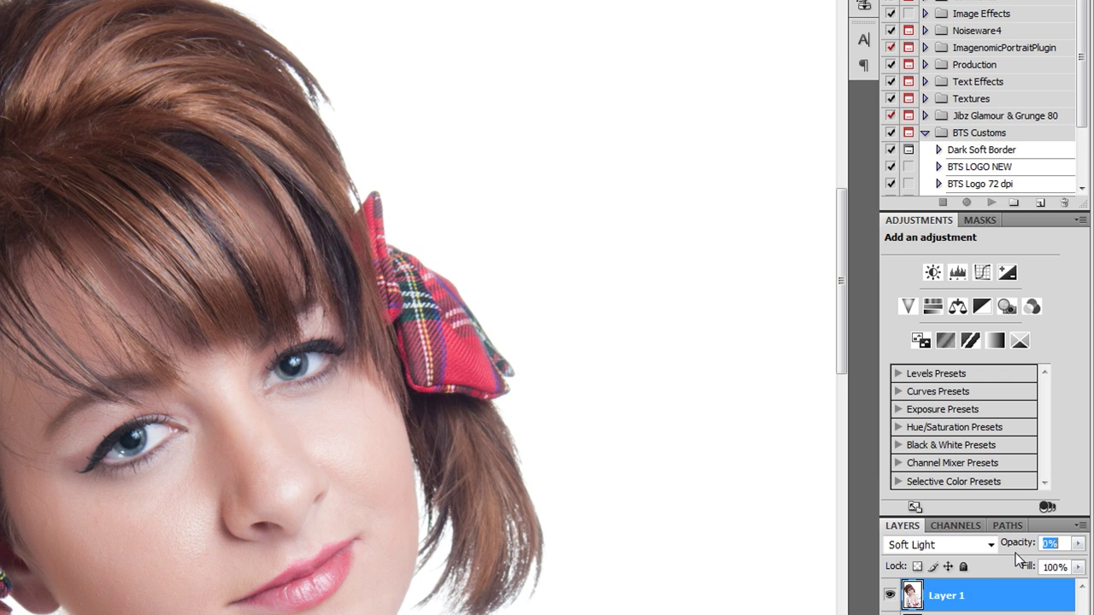
mouse_move(1014, 552)
left_mouse_down()
mouse_move(1002, 541)
mouse_move(1017, 547)
left_mouse_up()
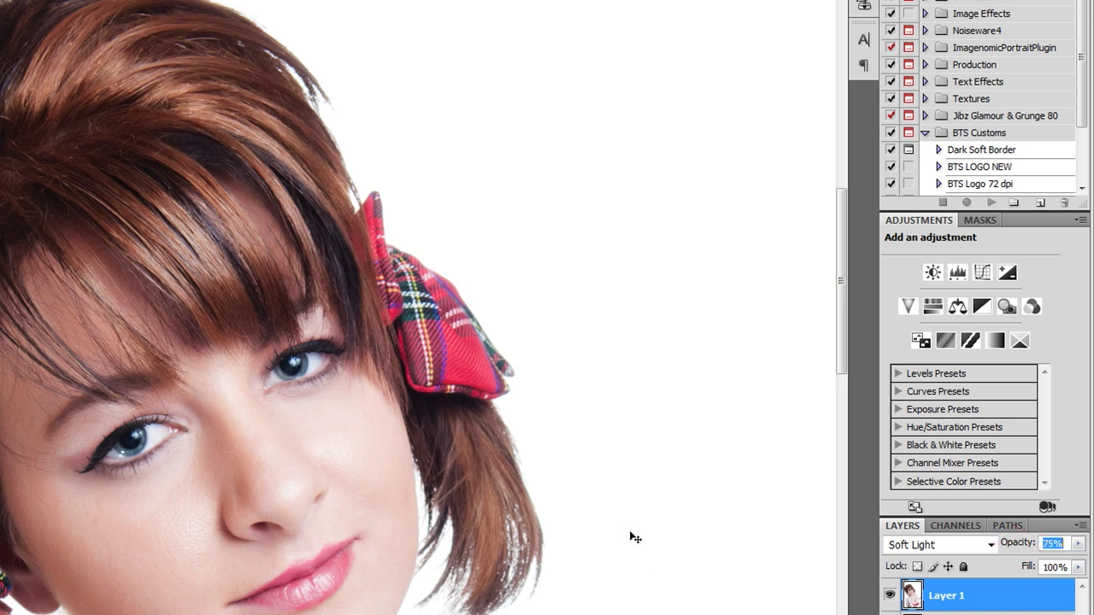
key("ctrl+minus")
key("ctrl+minus")
key("ctrl+minus")
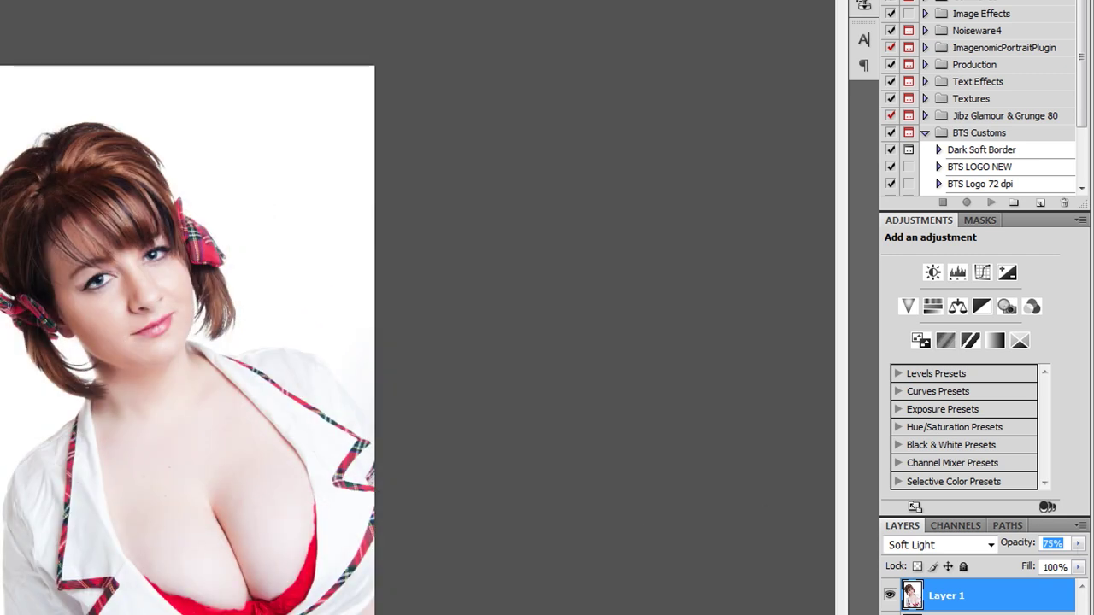
mouse_move(1017, 547)
left_mouse_down()
mouse_move(1008, 542)
mouse_move(1017, 547)
left_mouse_up()
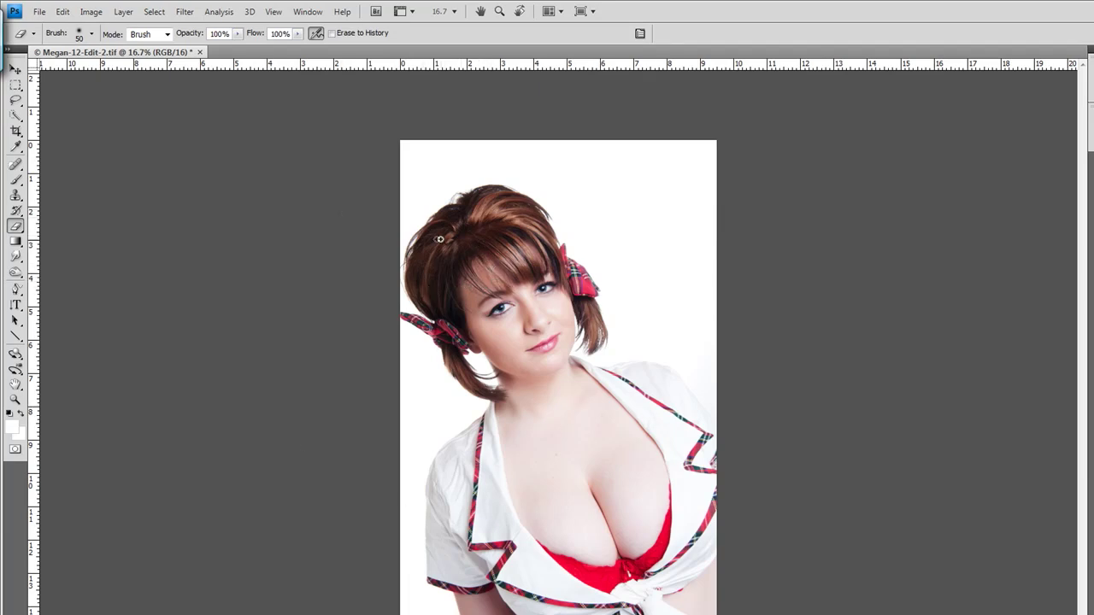
Step: Zoom to 33.3%, choose the Dodge tool, and enlarge the brush to 90 pixels
key("ctrl+plus")
key("ctrl+plus")
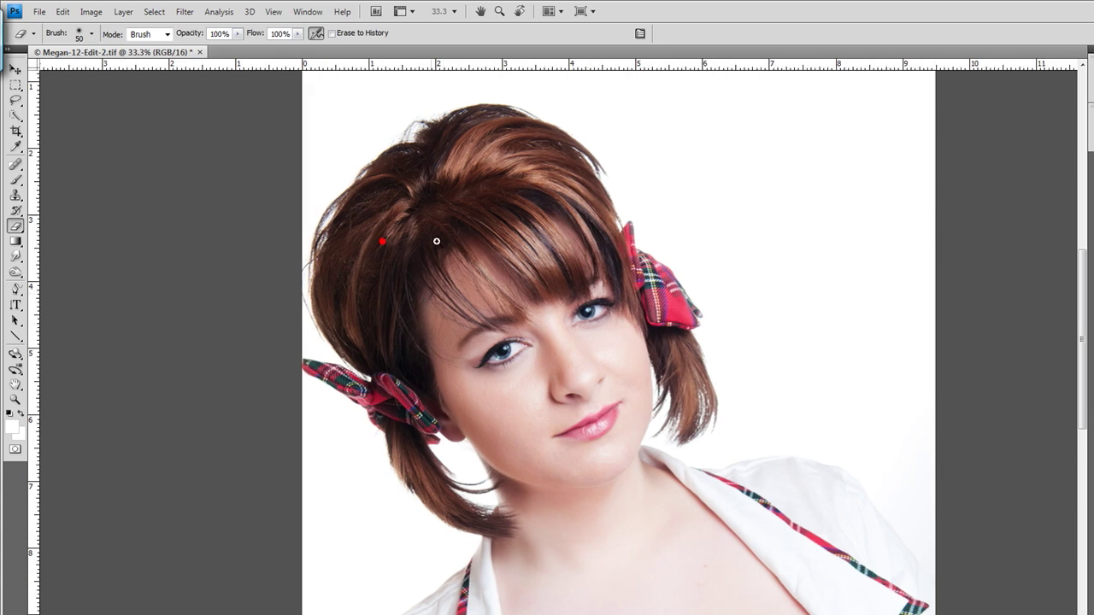
key("ctrl+plus")
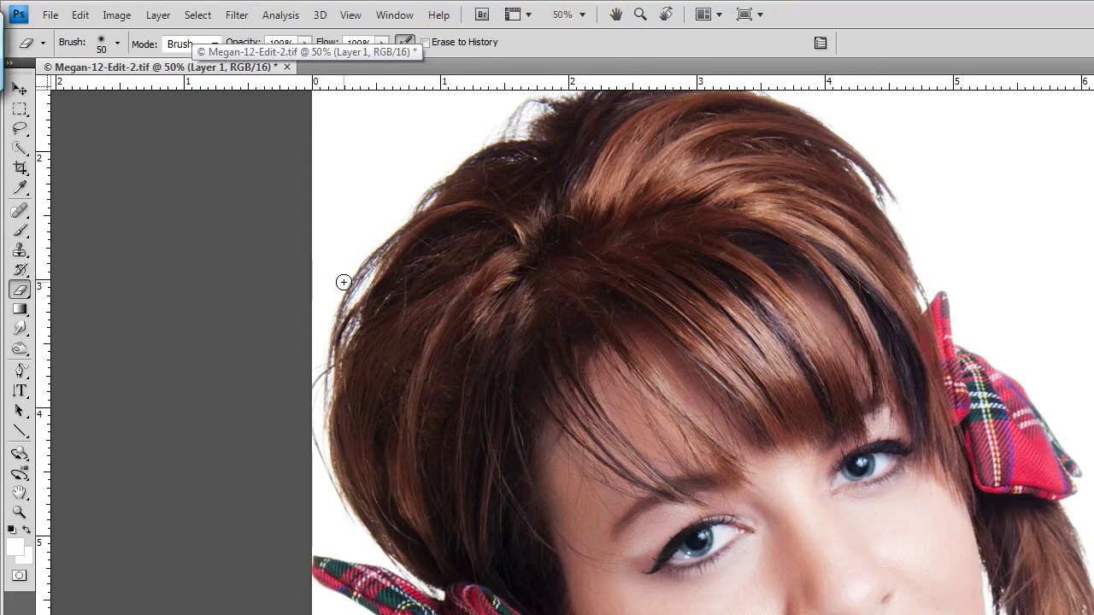
key("o")
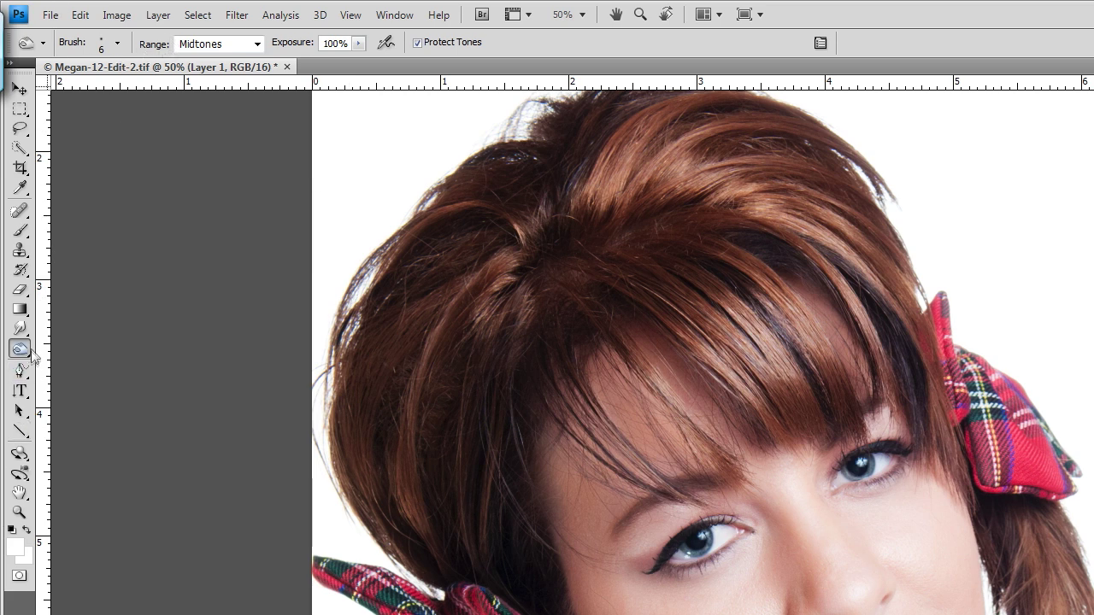
left_click_drag(20, 348, 55, 350)
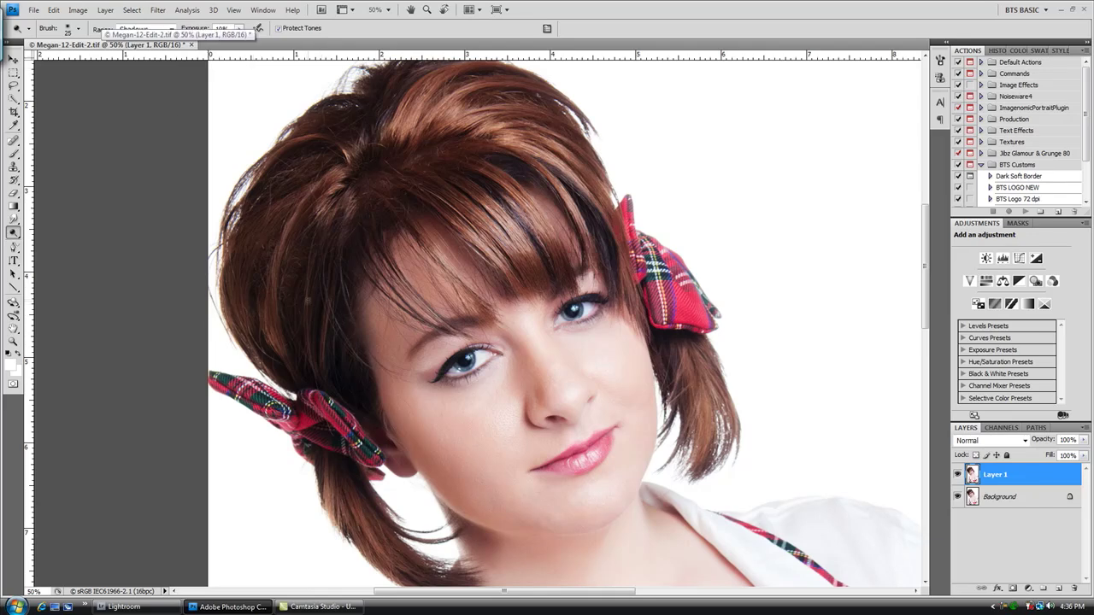
key("bracketright")
key("bracketright")
key("bracketright")
key("bracketright")
key("bracketright")
key("bracketright")
key("bracketright")
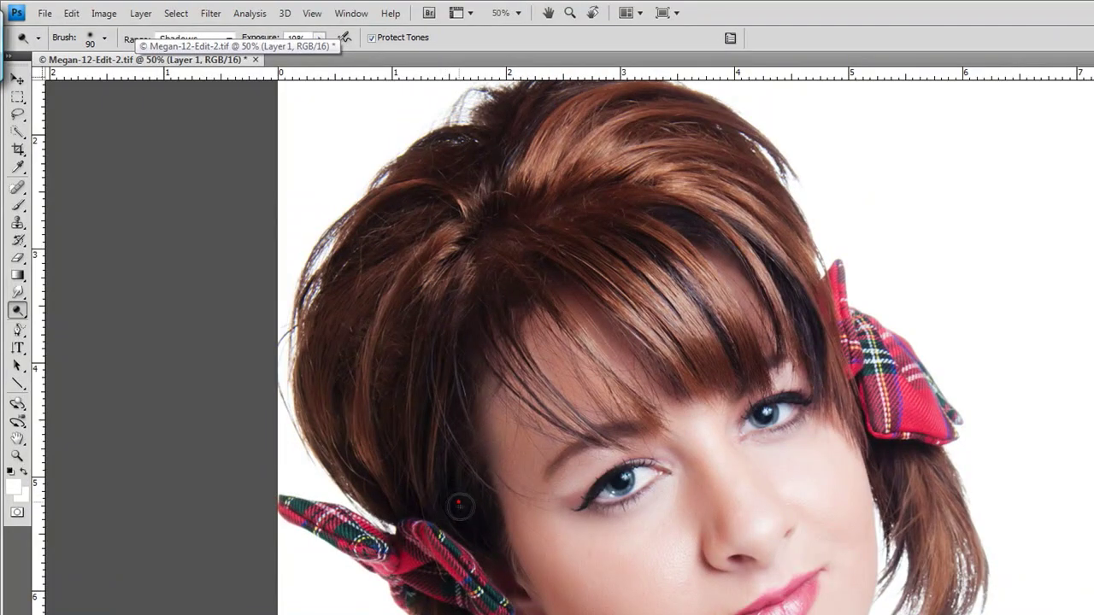
Step: Dodge the dark hair beside the left ear in Shadows, then again in Midtones
mouse_move(459, 504)
left_mouse_down()
mouse_move(448, 391)
mouse_move(461, 464)
left_mouse_up()
key("alt+shift+m")
mouse_move(443, 484)
left_mouse_down()
mouse_move(465, 513)
mouse_move(421, 481)
mouse_move(520, 273)
mouse_move(481, 147)
mouse_move(443, 190)
mouse_move(409, 199)
left_mouse_up()
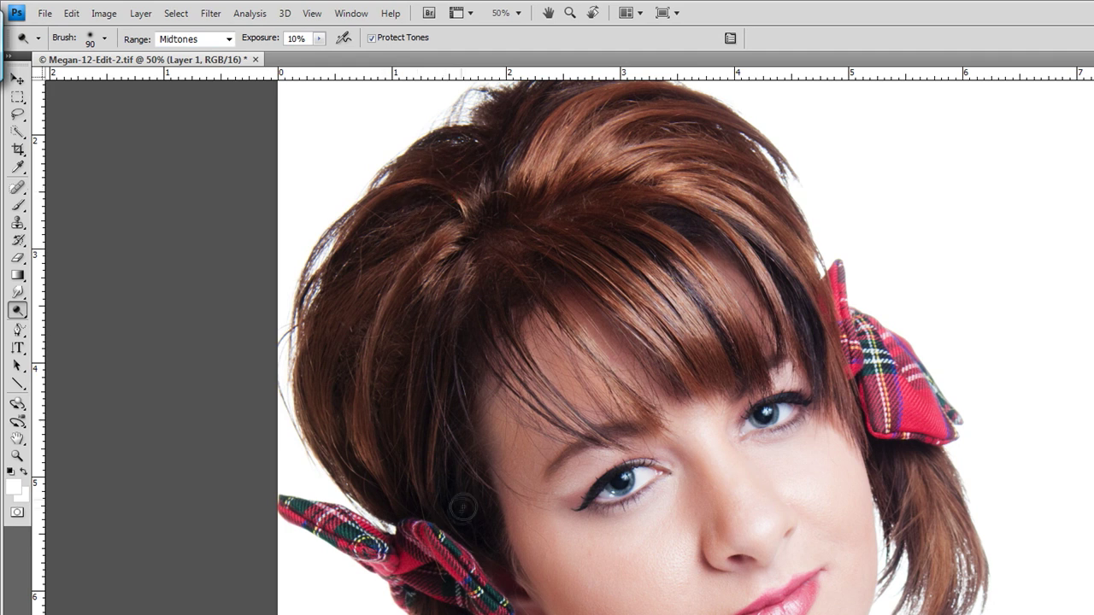
mouse_move(464, 507)
left_mouse_down()
mouse_move(434, 493)
mouse_move(454, 524)
mouse_move(471, 522)
mouse_move(447, 431)
mouse_move(462, 509)
left_mouse_up()
Step: Dodge a spot at the top of the hair with Range kept on Midtones
left_click(456, 146)
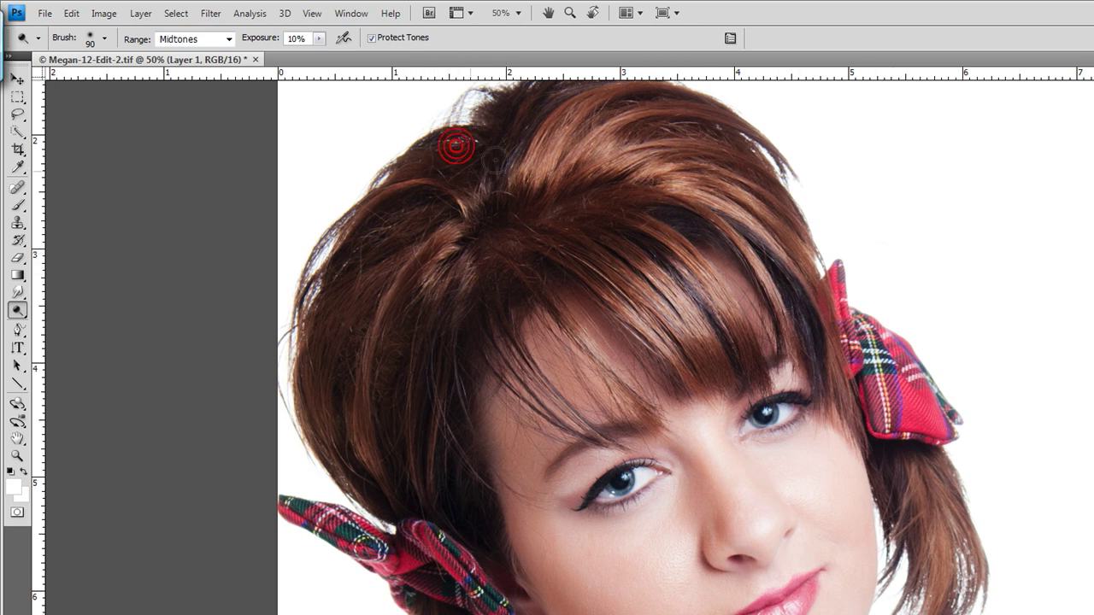
left_click(229, 38)
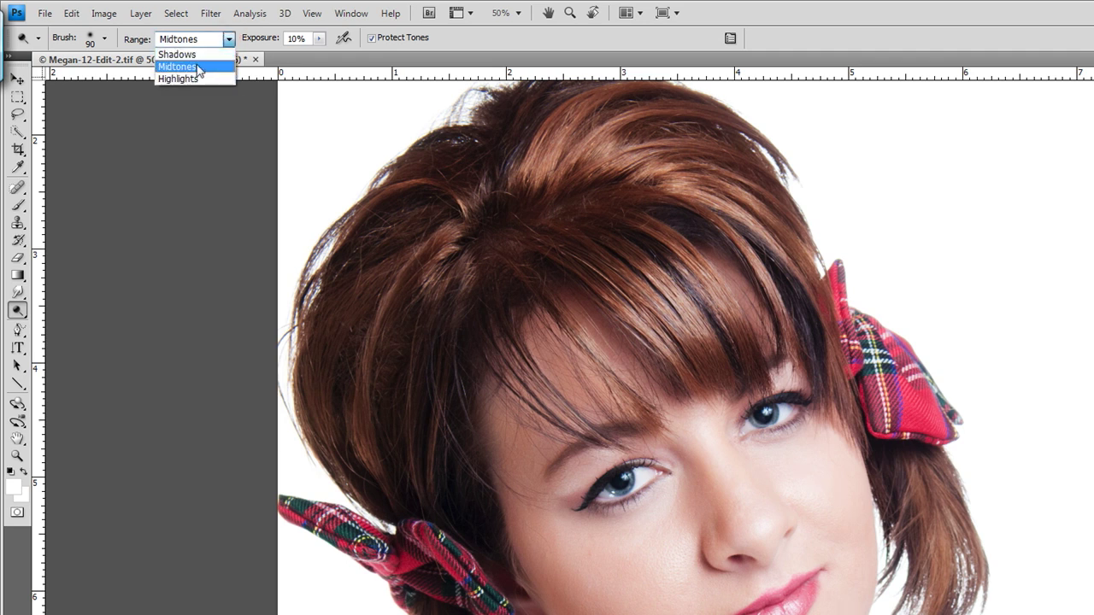
left_click(198, 66)
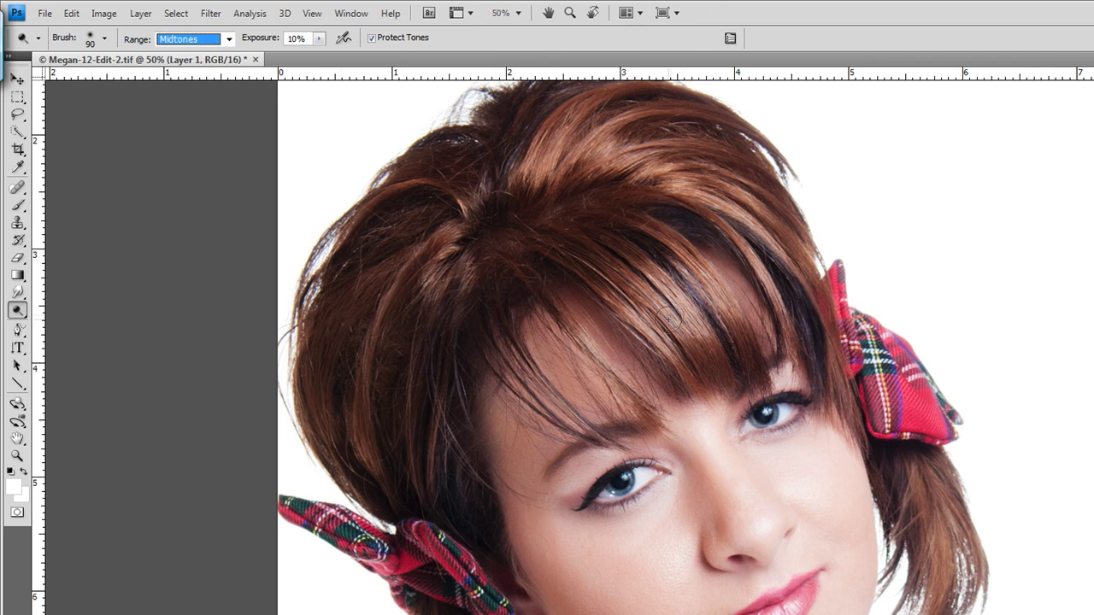
Step: Lighten the hair across the crown, then more strands with a smaller 60-pixel brush
left_click_drag(649, 232, 628, 371)
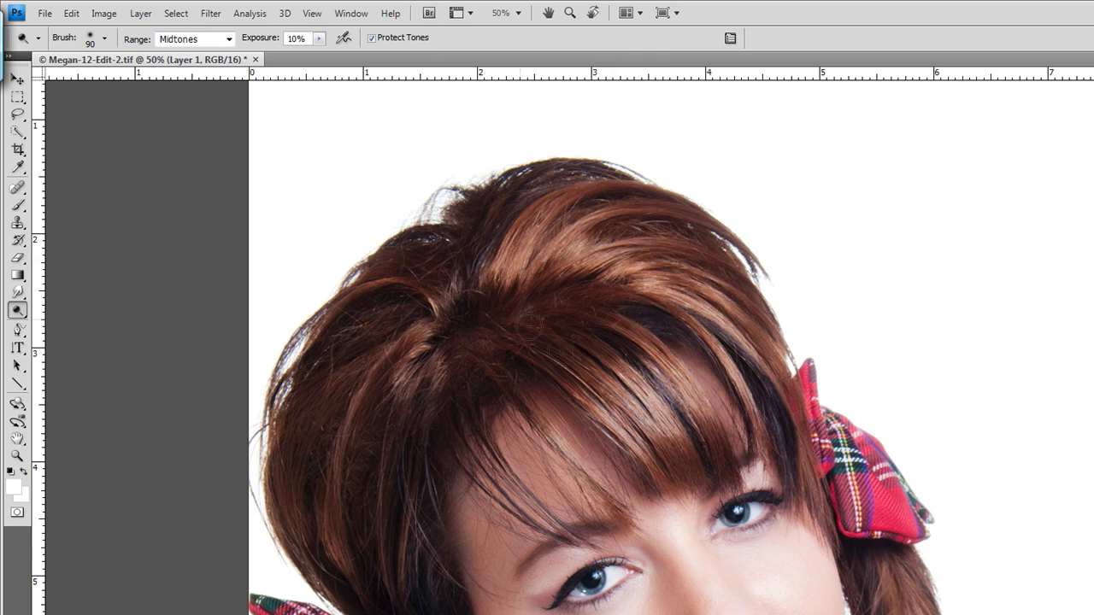
left_click_drag(530, 229, 577, 257)
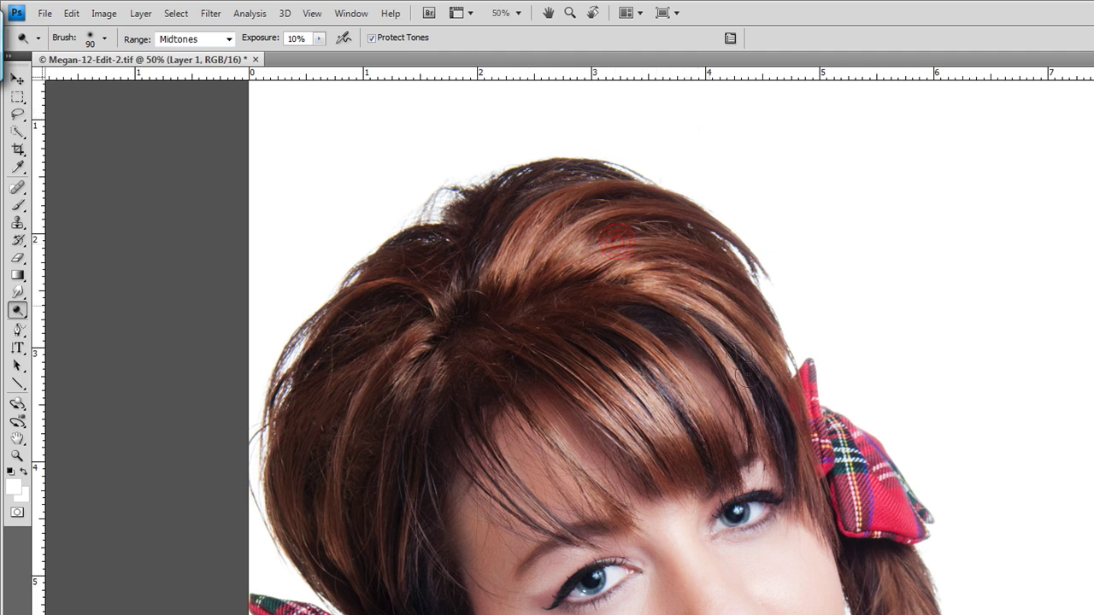
left_click_drag(701, 304, 742, 335)
key("bracketleft")
key("bracketleft")
key("bracketleft")
left_click(379, 357)
left_click_drag(377, 350, 335, 406)
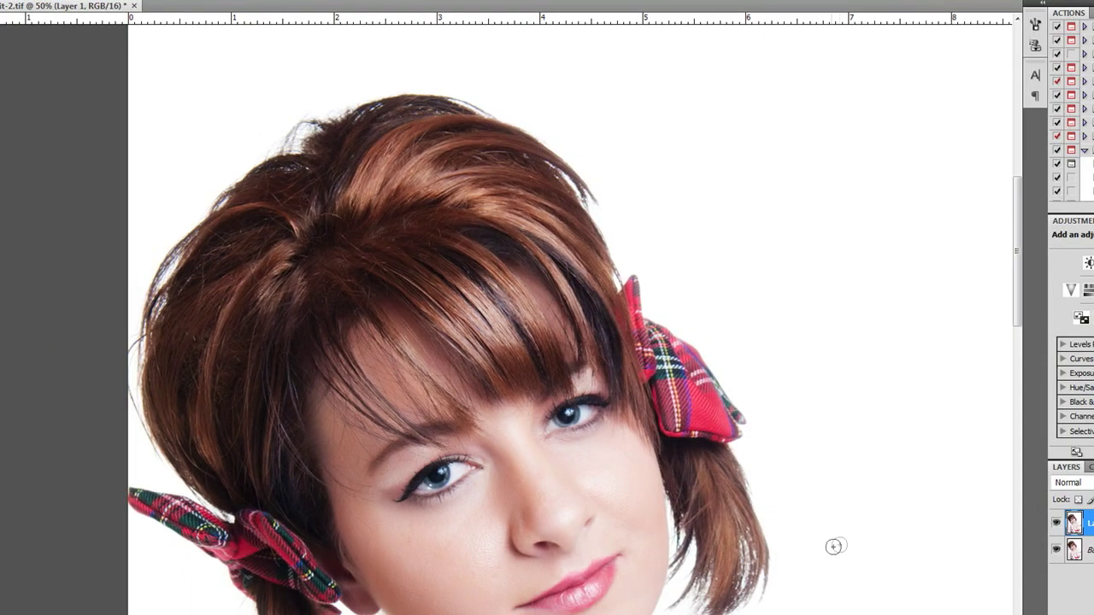
left_click_drag(635, 436, 593, 217)
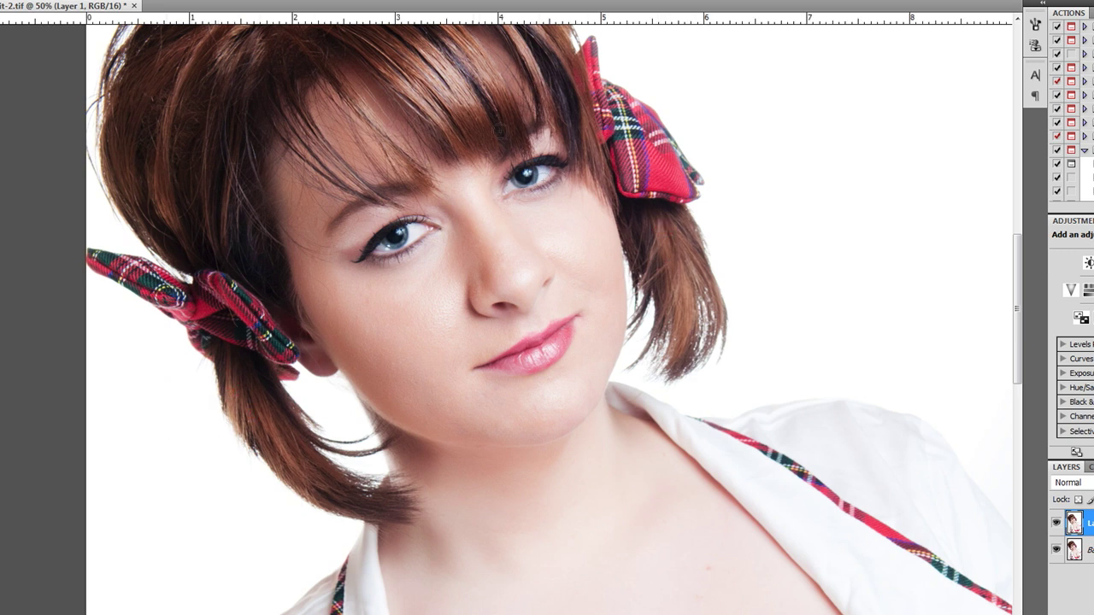
Step: Frame the face and shoulders, then hide and show Layer 1 to compare the dodged hair
key("space")
left_click_drag(464, 120, 536, 284)
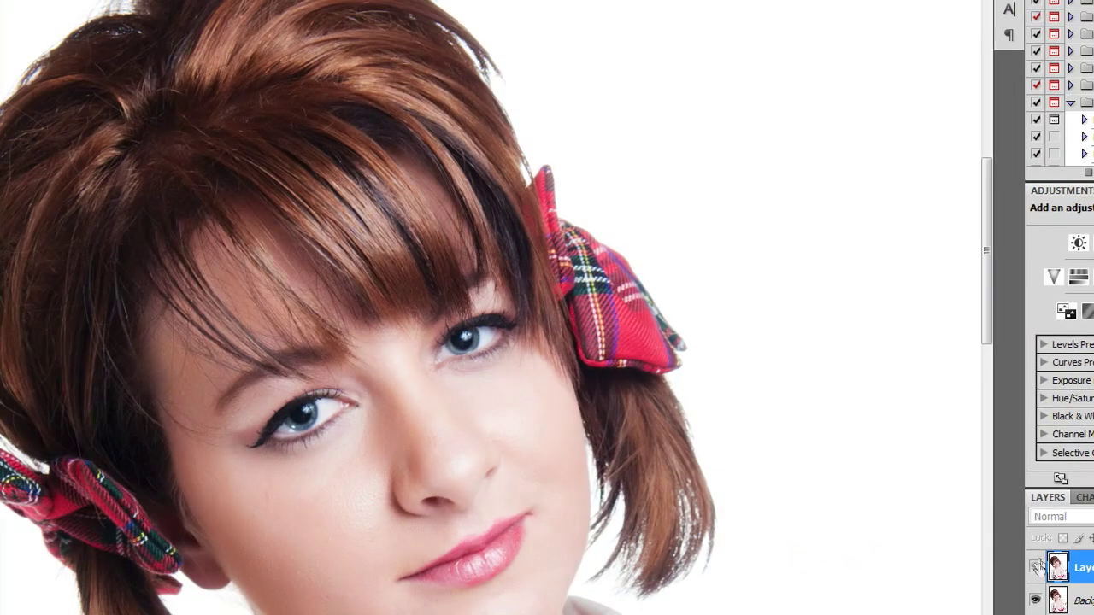
left_click(1056, 524)
left_click(1034, 567)
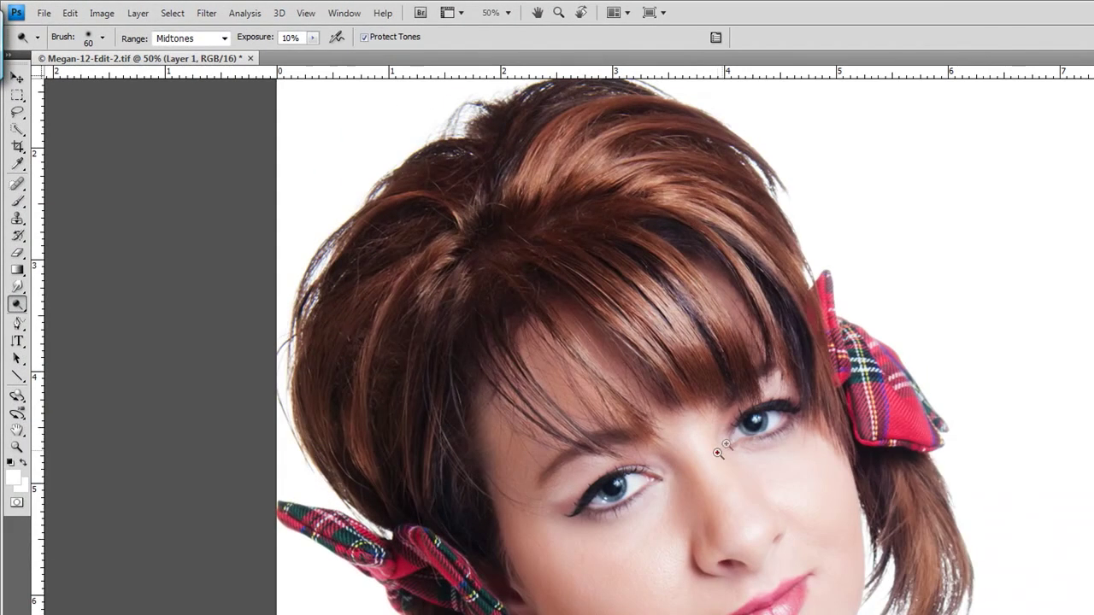
Step: Zoom in to 200% on the area between the eyes
left_click(547, 345, "ctrl")
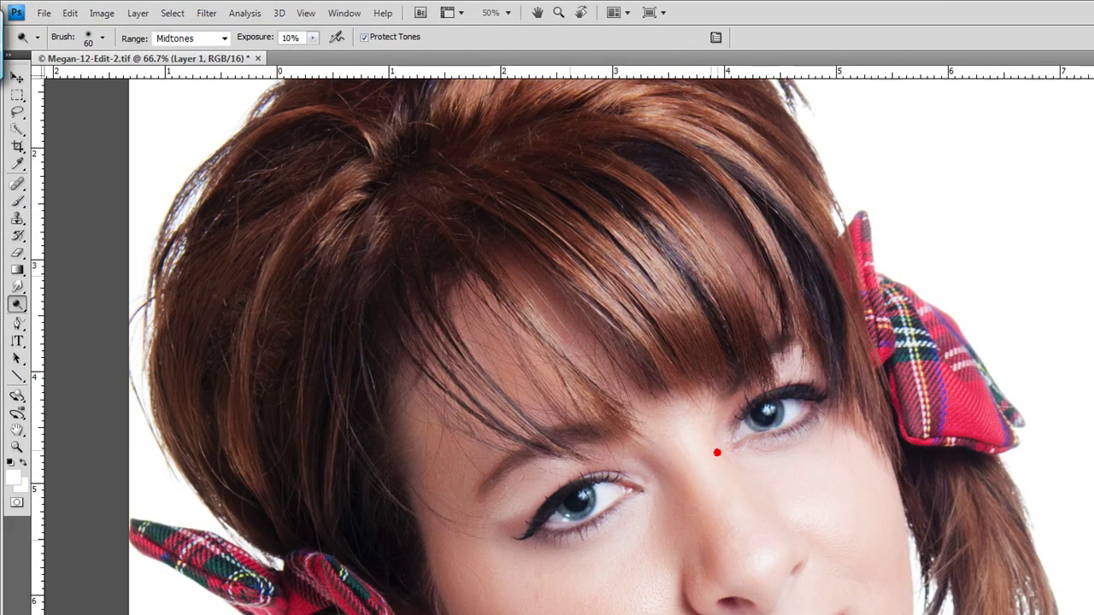
left_click(712, 435, "ctrl")
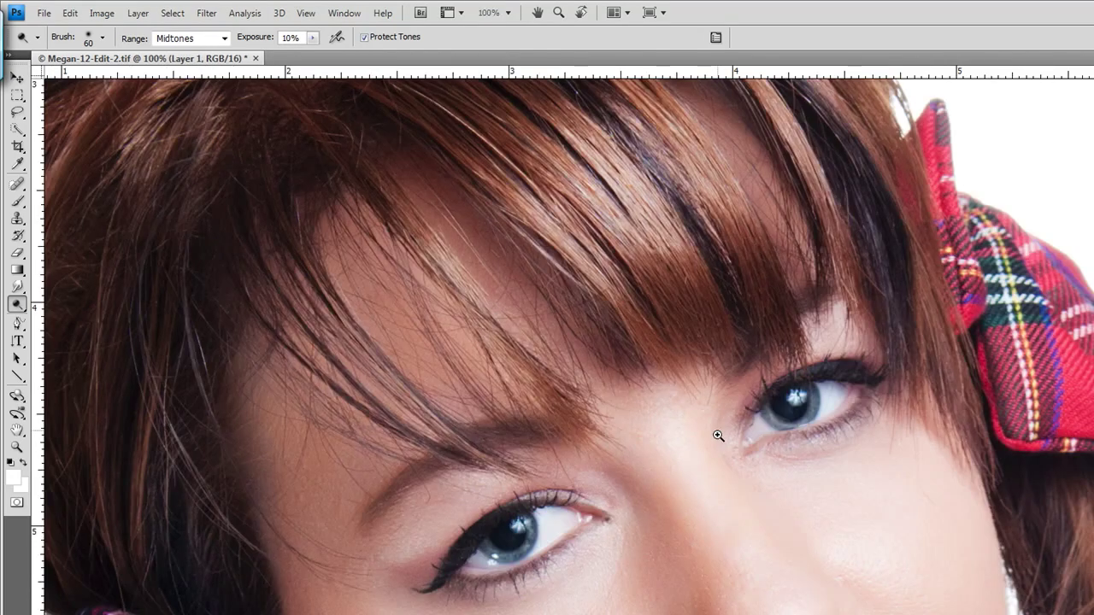
left_click(722, 441, "ctrl")
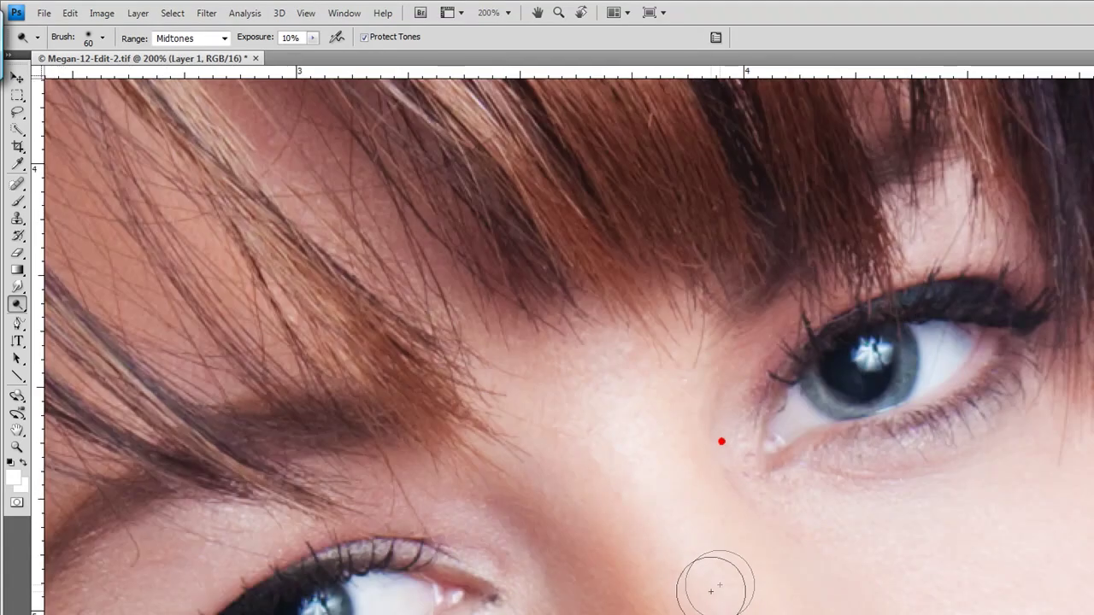
Step: Lighten the hair strands over the brow, then shrink the Dodge brush for the irises
left_click_drag(677, 502, 676, 437)
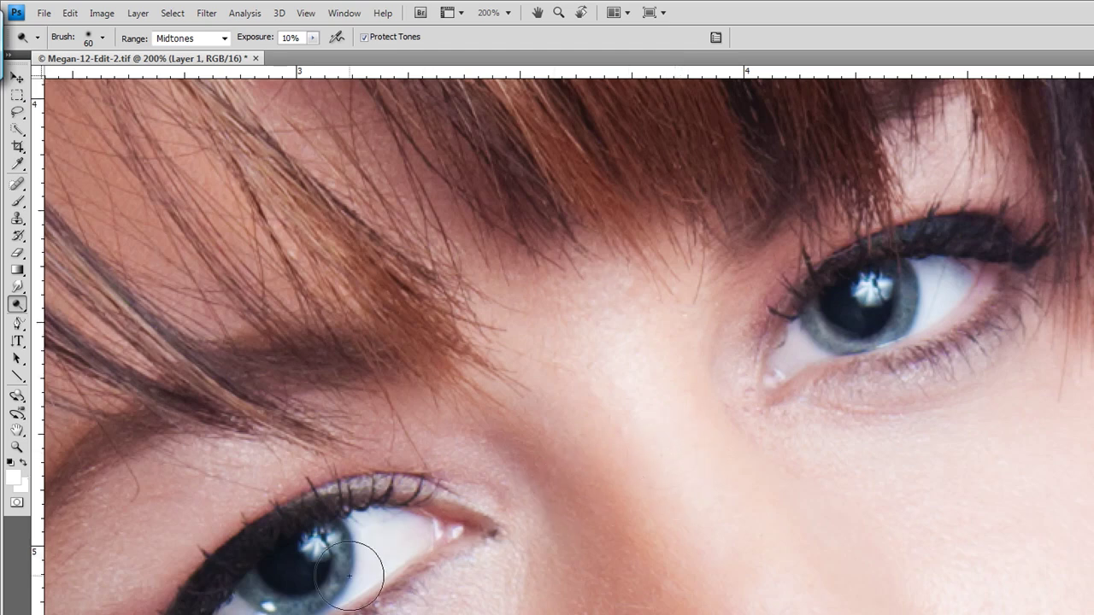
mouse_move(297, 184)
left_mouse_down()
mouse_move(295, 198)
mouse_move(306, 174)
left_mouse_up()
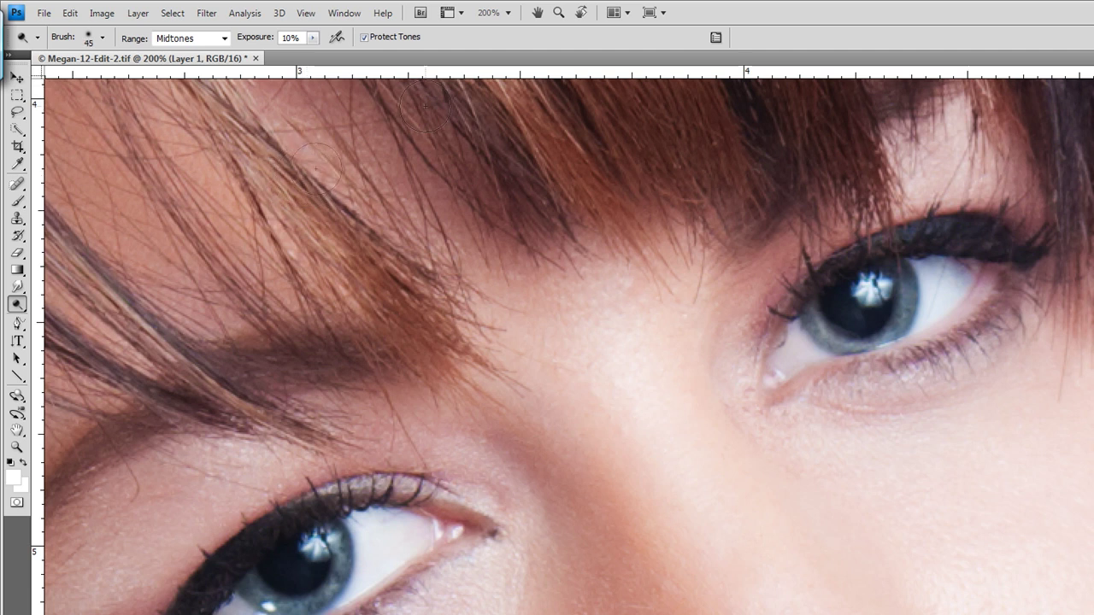
key("bracketleft")
key("bracketleft")
key("bracketleft")
key("bracketleft")
key("bracketleft")
key("bracketleft")
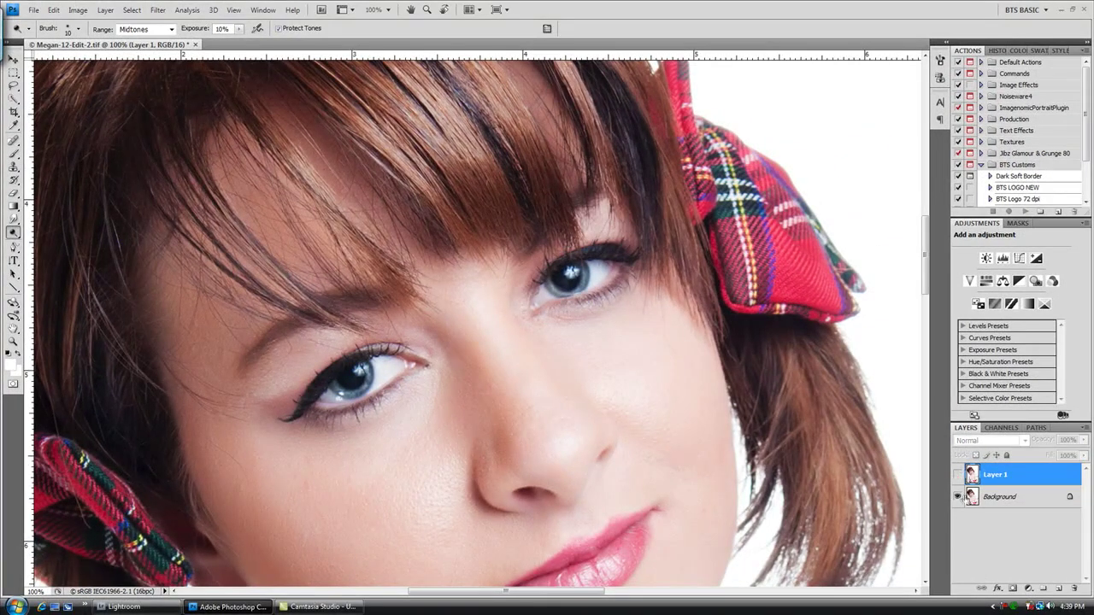
Step: Turn Layer 1's visibility back on so the brightened eyes and hair show again
left_click(958, 475)
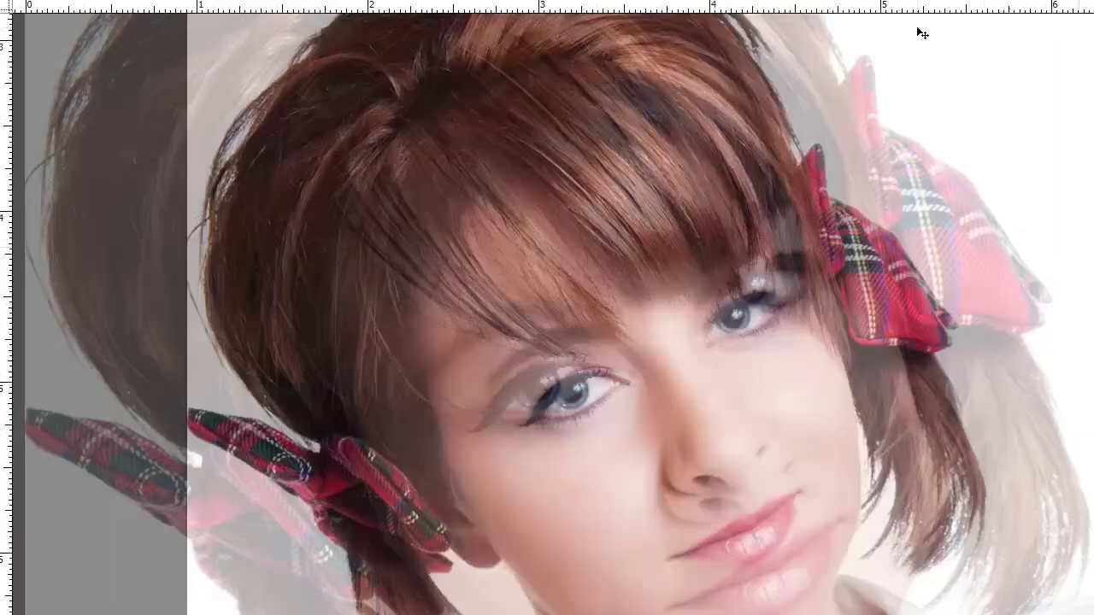
Step: Zoom out twice to see the whole portrait
key("ctrl+minus")
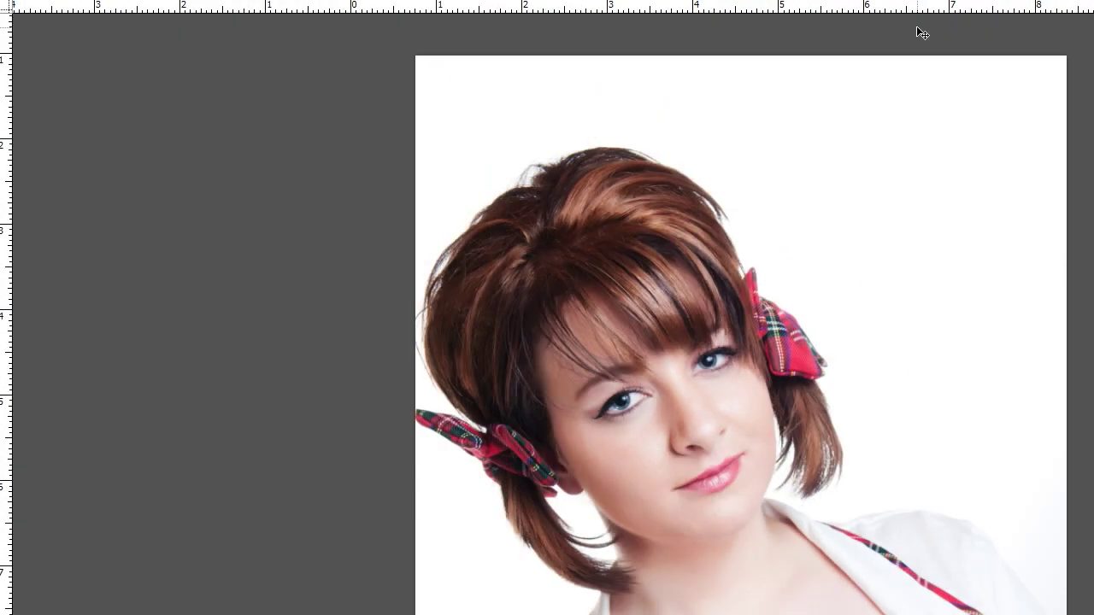
key("ctrl+minus")
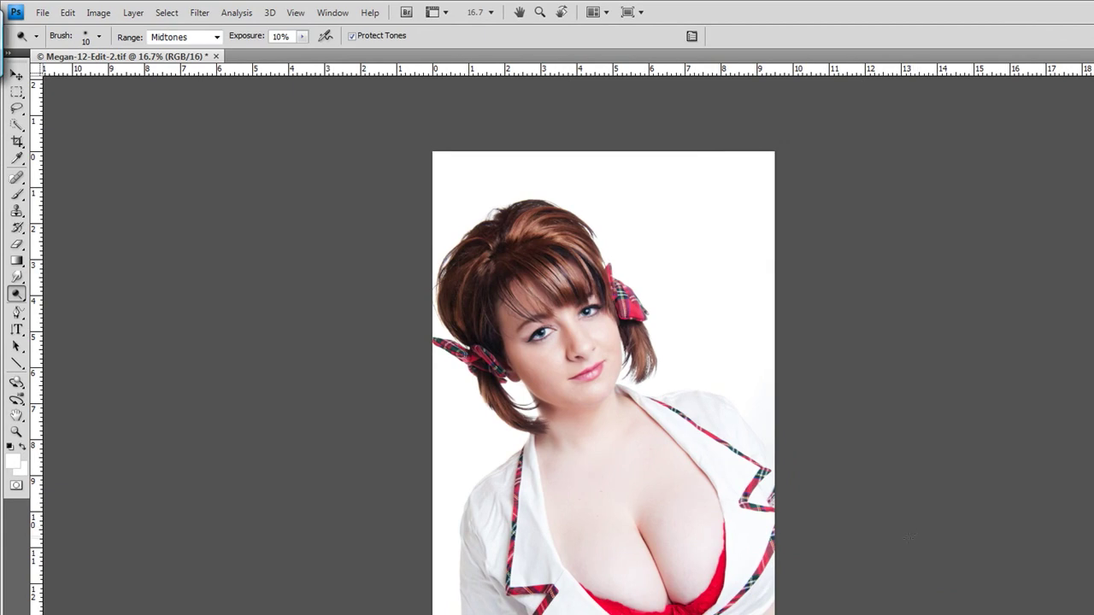
Step: Duplicate the image onto Layer 1 and open the Filter > Other > High Pass dialog
key("ctrl+j")
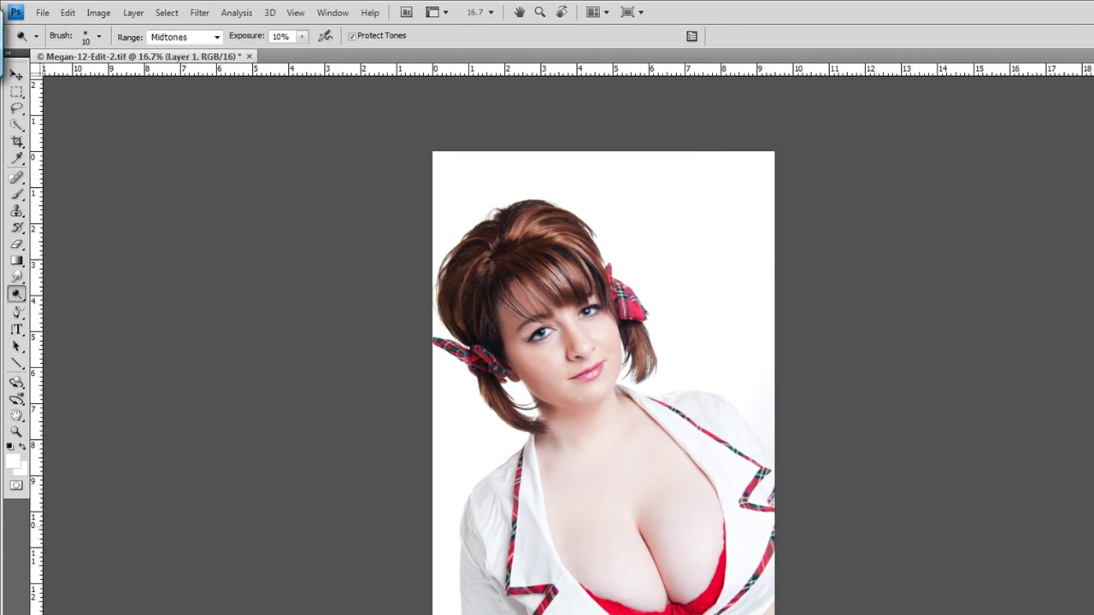
left_click(201, 12)
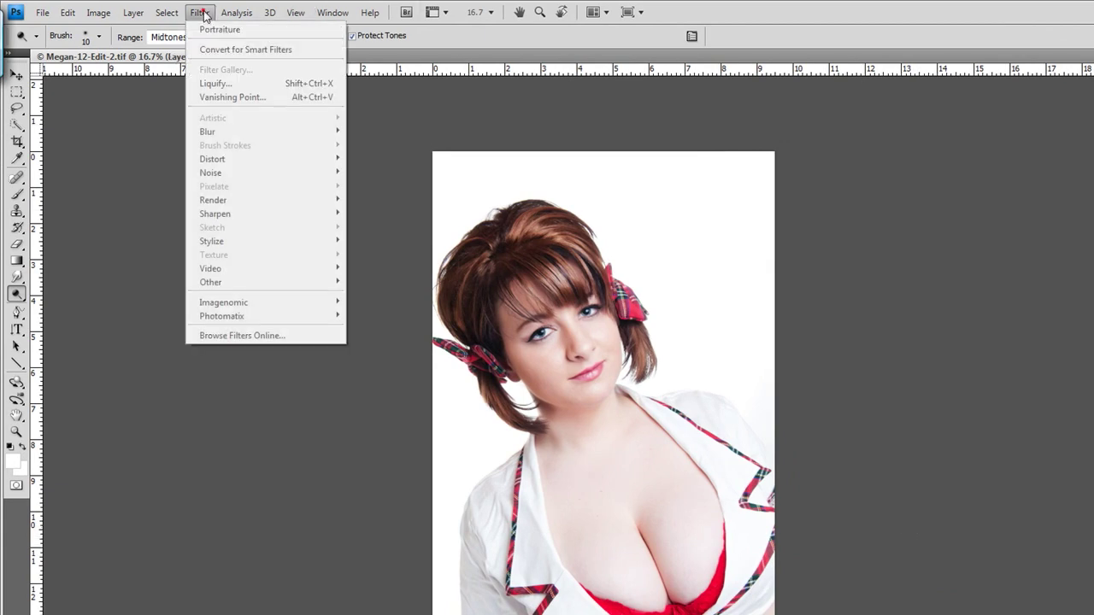
mouse_move(225, 272)
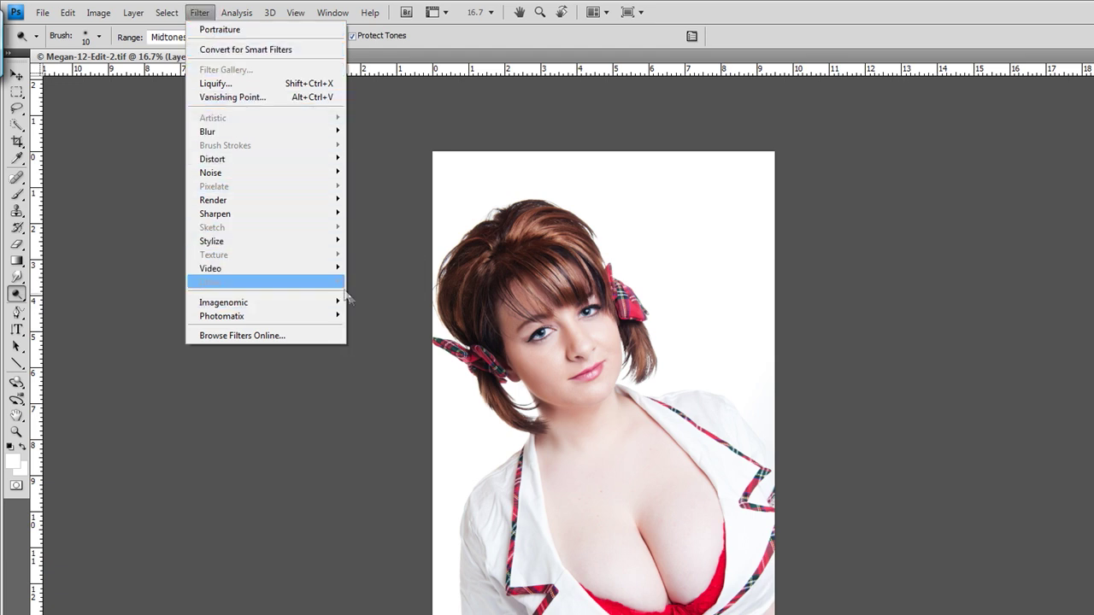
left_click(372, 297)
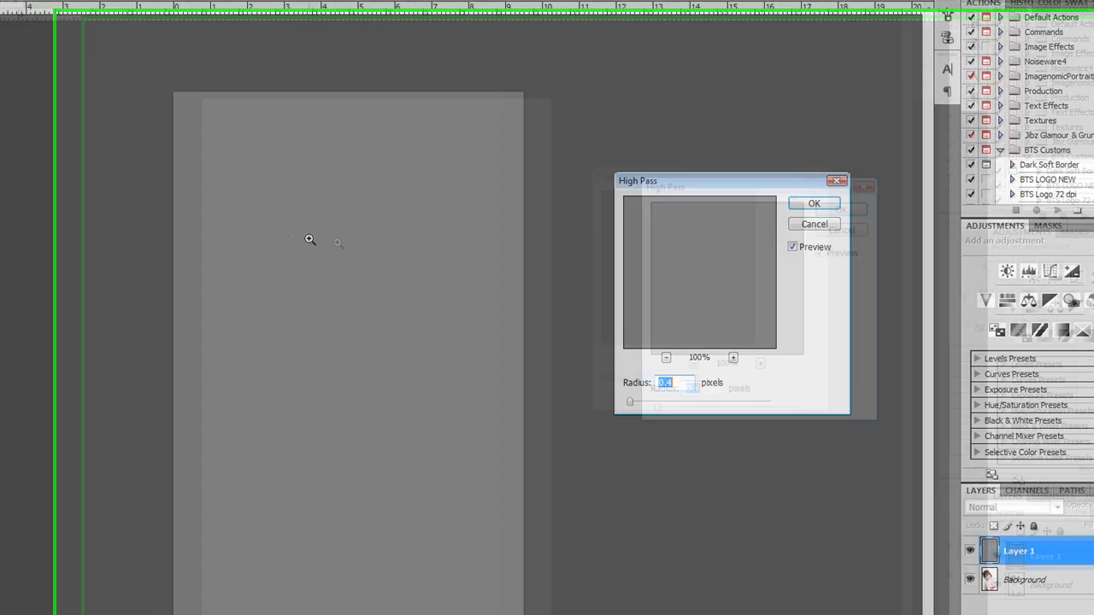
Step: Zoom in on the face and try High Pass radii of 29.8, then 15.8 pixels
left_click(559, 300, "ctrl")
left_click(268, 258, "ctrl")
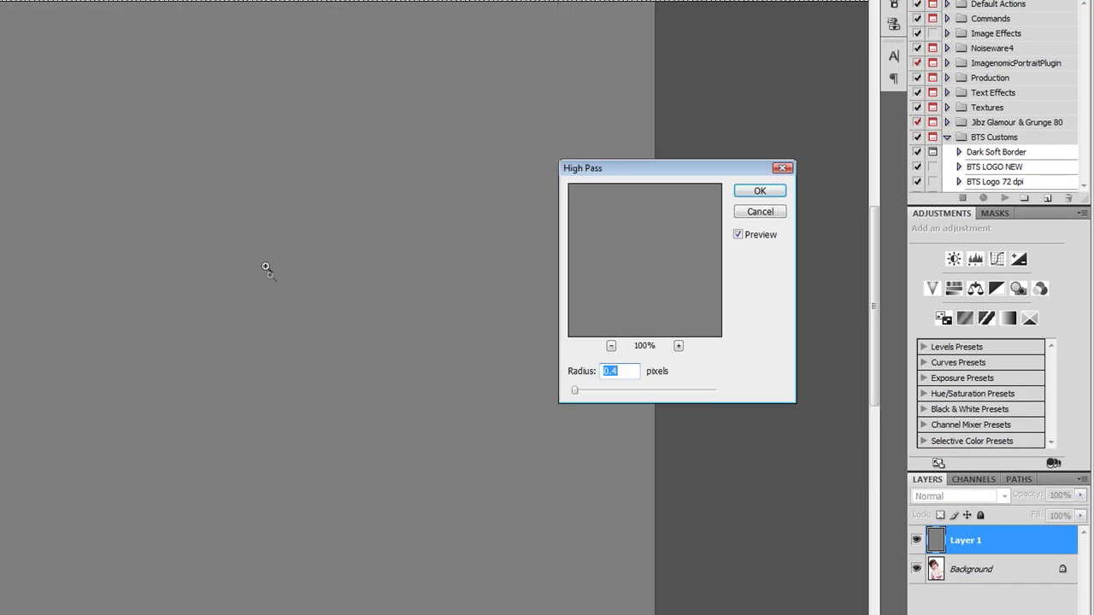
left_click(270, 259, "ctrl")
left_click(274, 261, "ctrl")
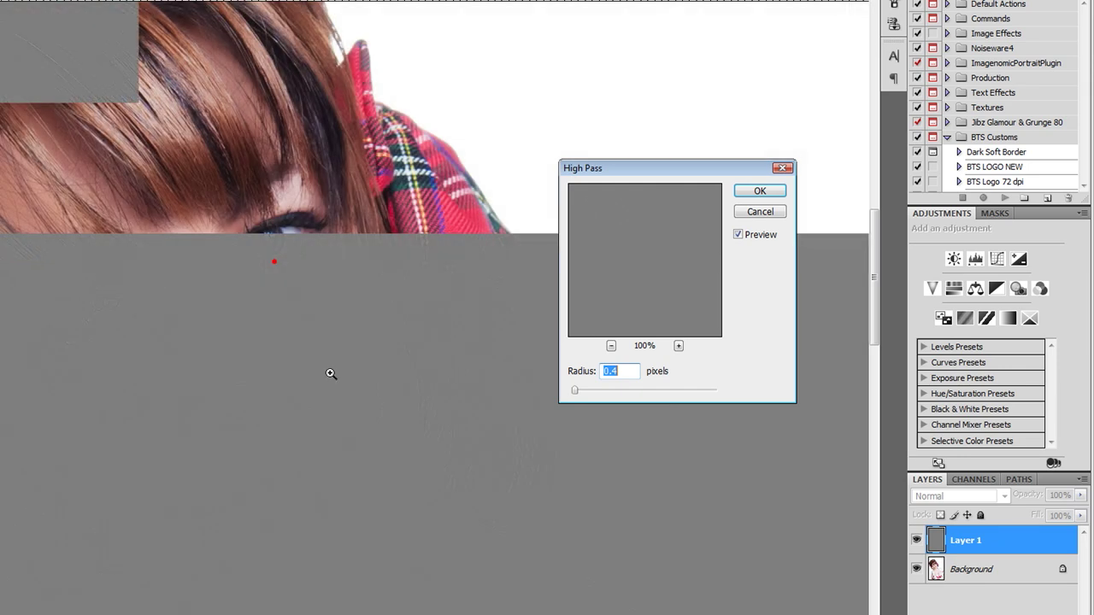
left_click(303, 351, "ctrl")
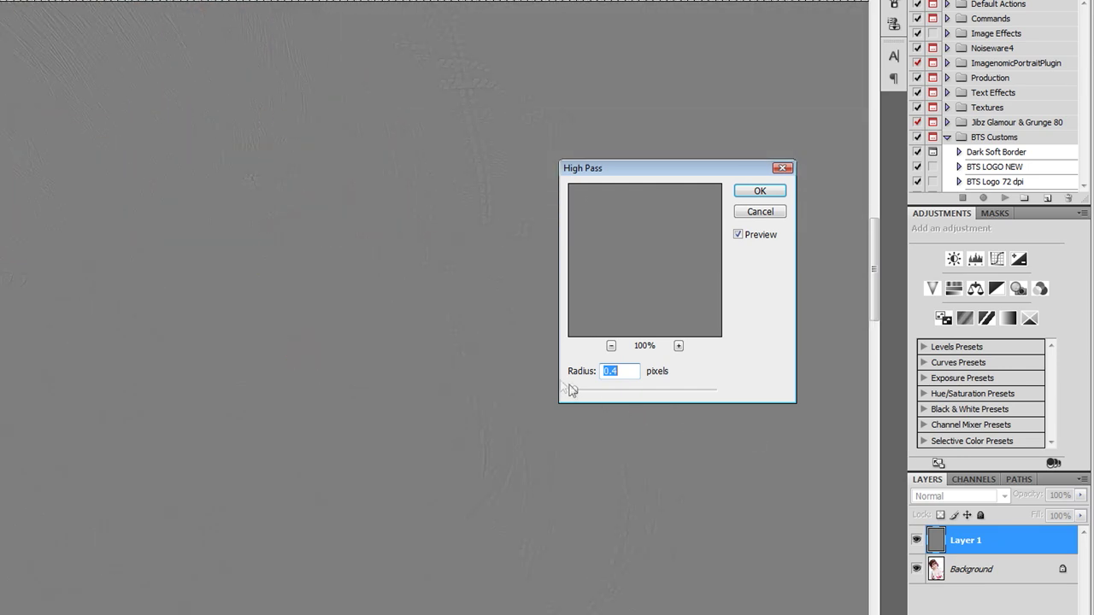
left_click_drag(576, 390, 652, 395)
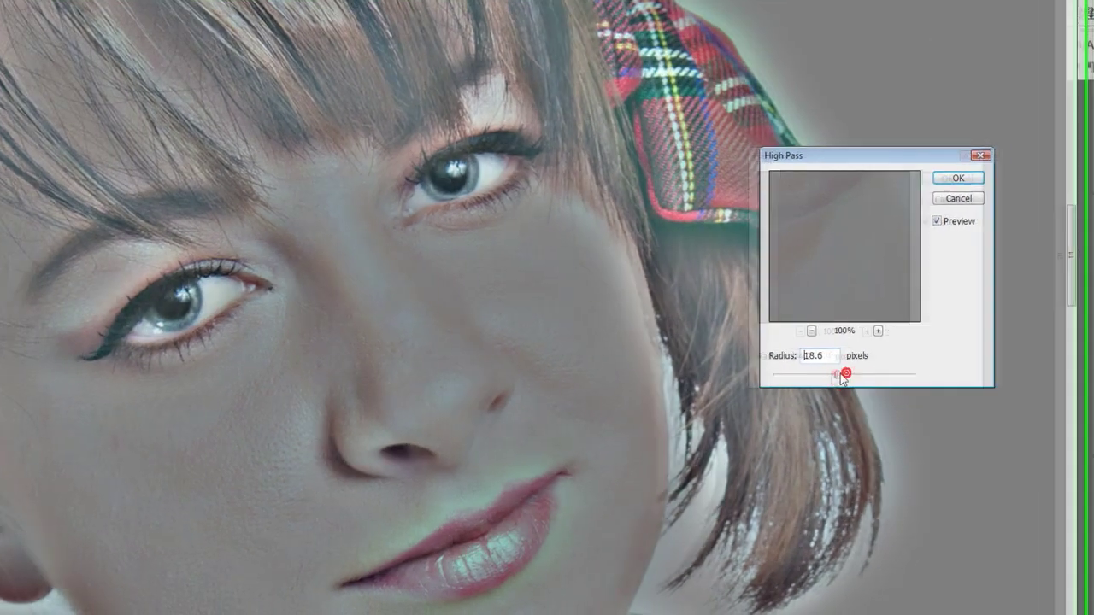
left_click_drag(688, 389, 671, 384)
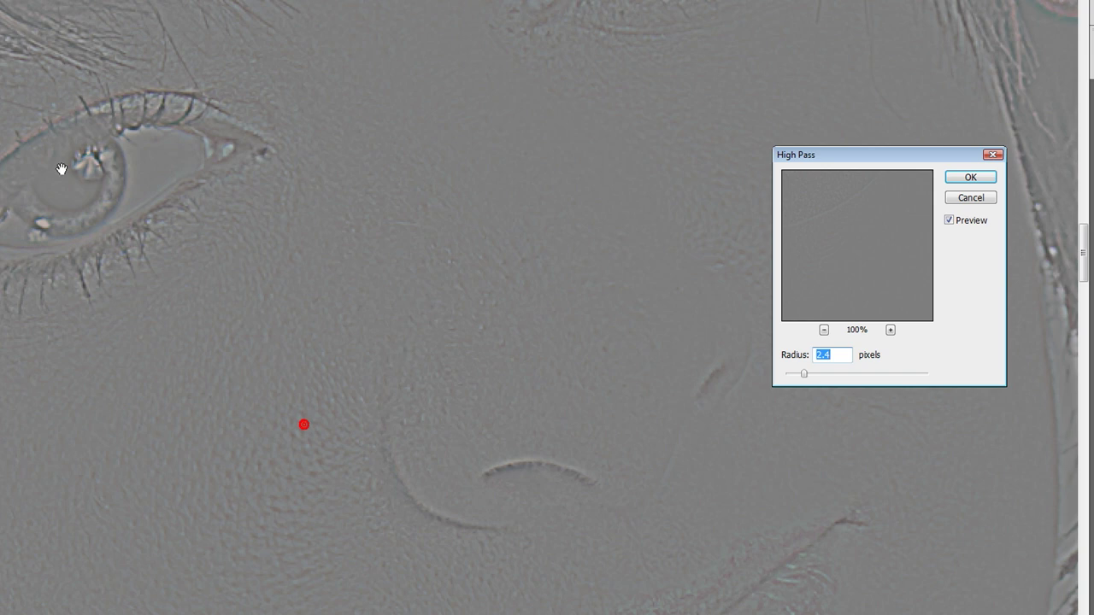
Step: Lower the High Pass radius to about 0.3 pixels, inspect the preview, and apply it
left_click_drag(573, 438, 502, 409)
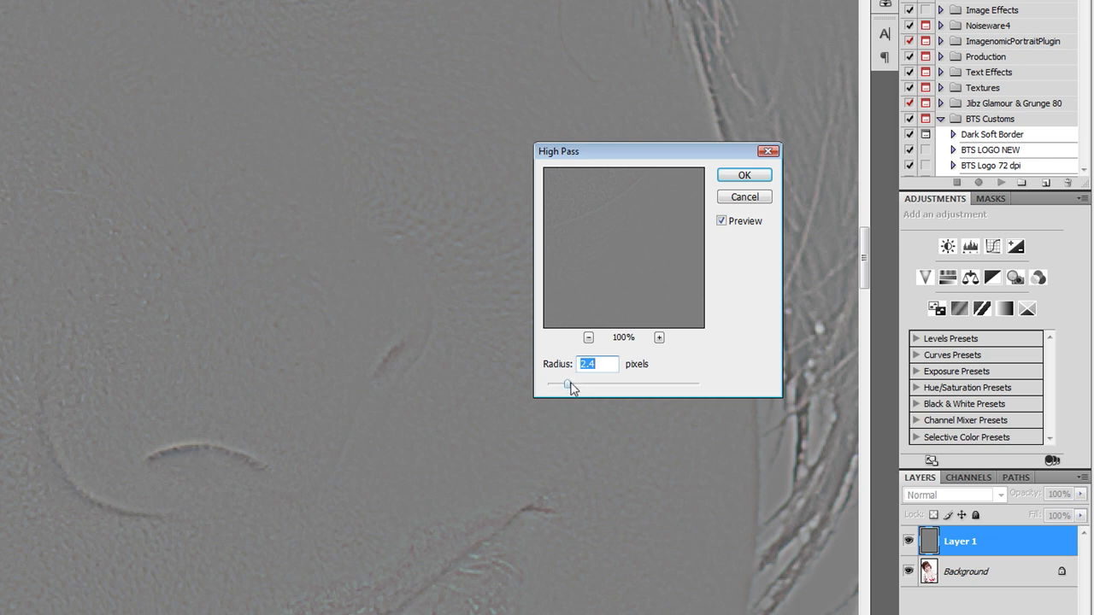
left_click_drag(569, 388, 554, 388)
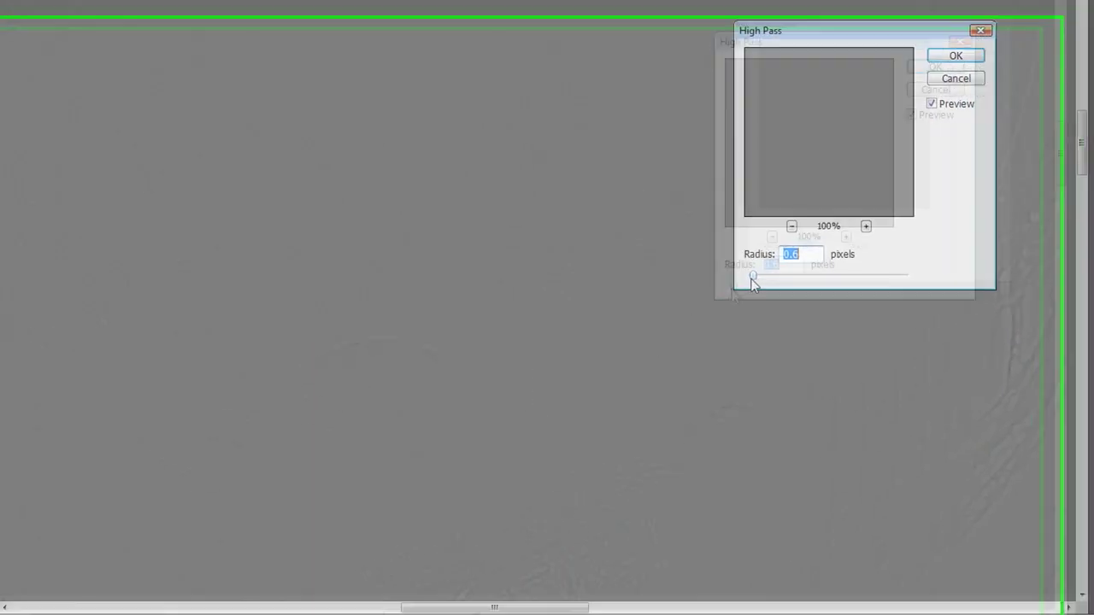
left_click_drag(752, 285, 751, 283)
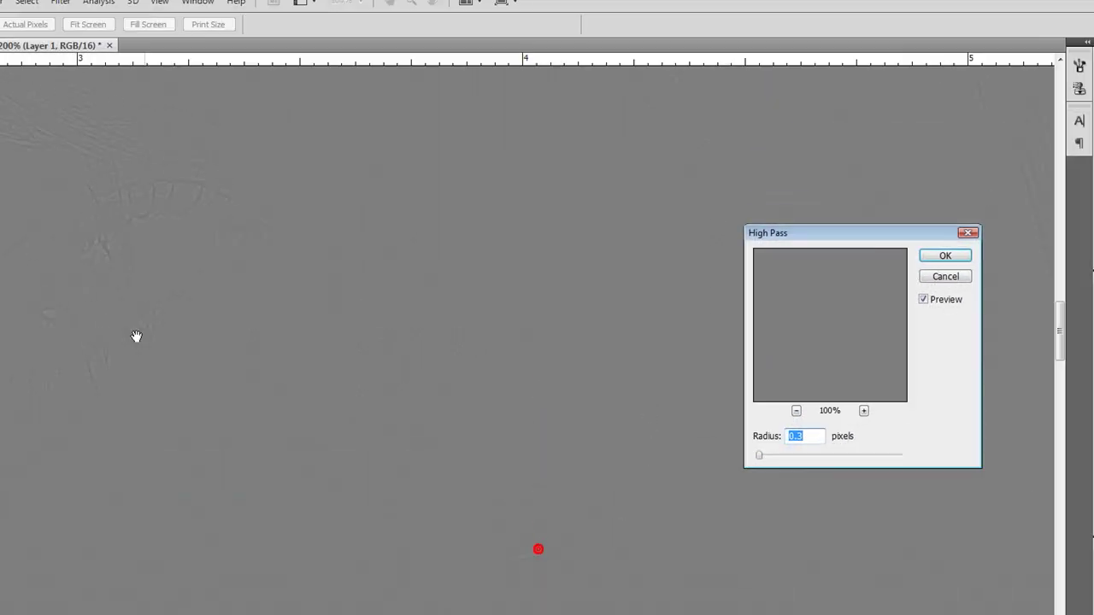
left_click_drag(259, 348, 376, 442)
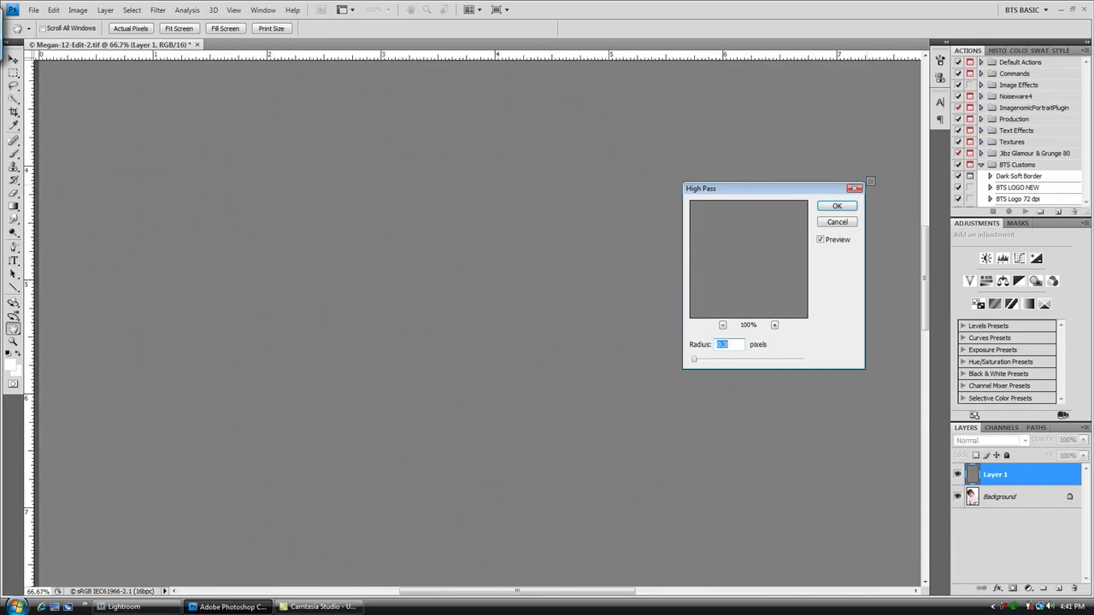
left_click(837, 206)
Step: Try Overlay on Layer 1, then settle on Hard Light blending at 100% opacity
key("o")
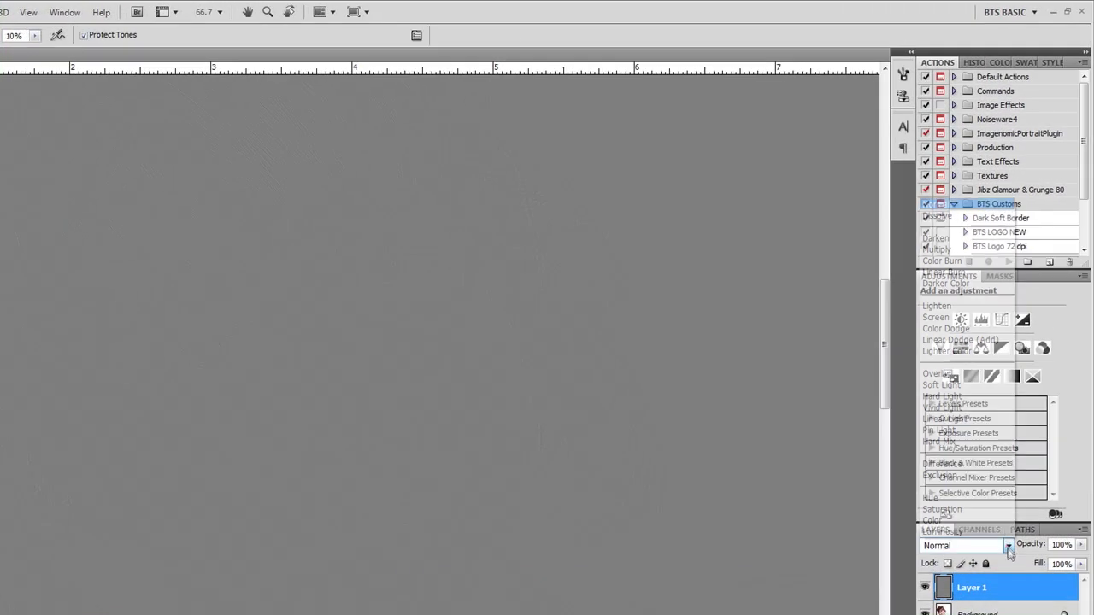
left_click(1025, 440)
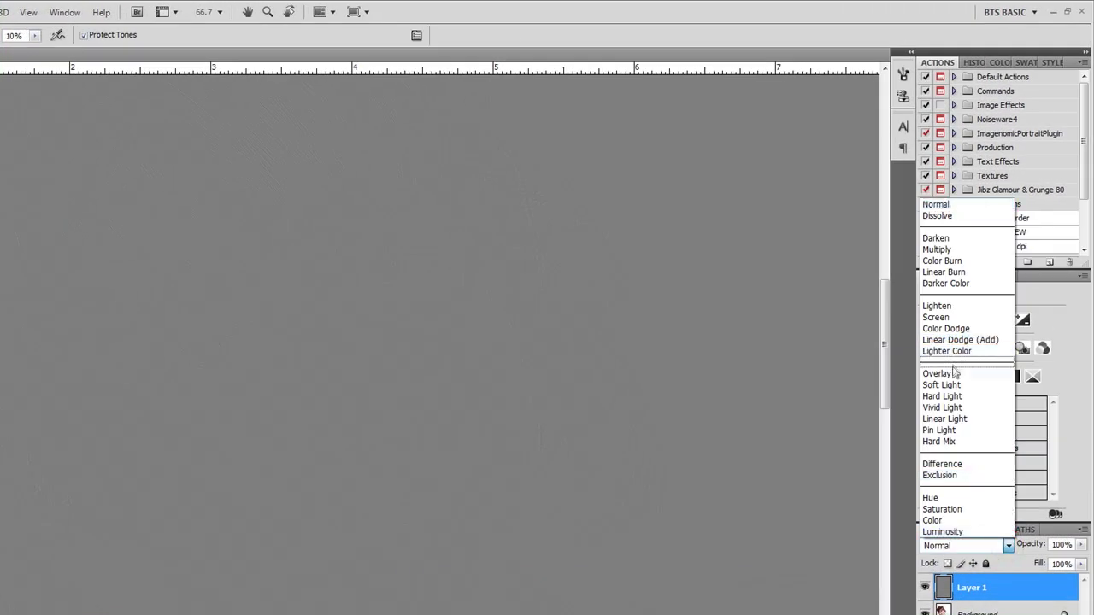
left_click(953, 373)
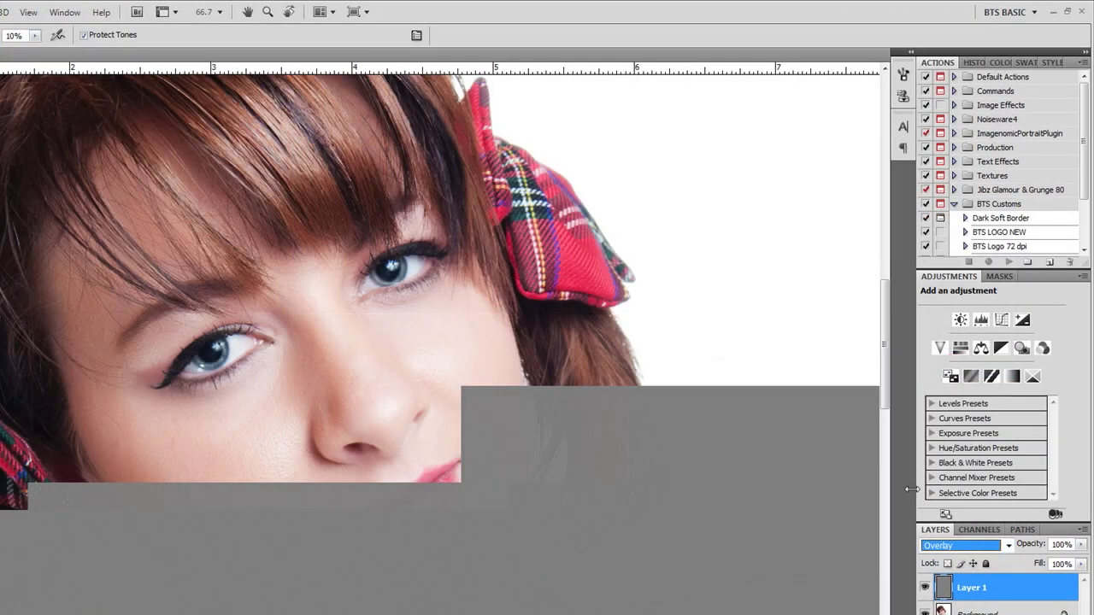
left_click_drag(417, 362, 427, 305)
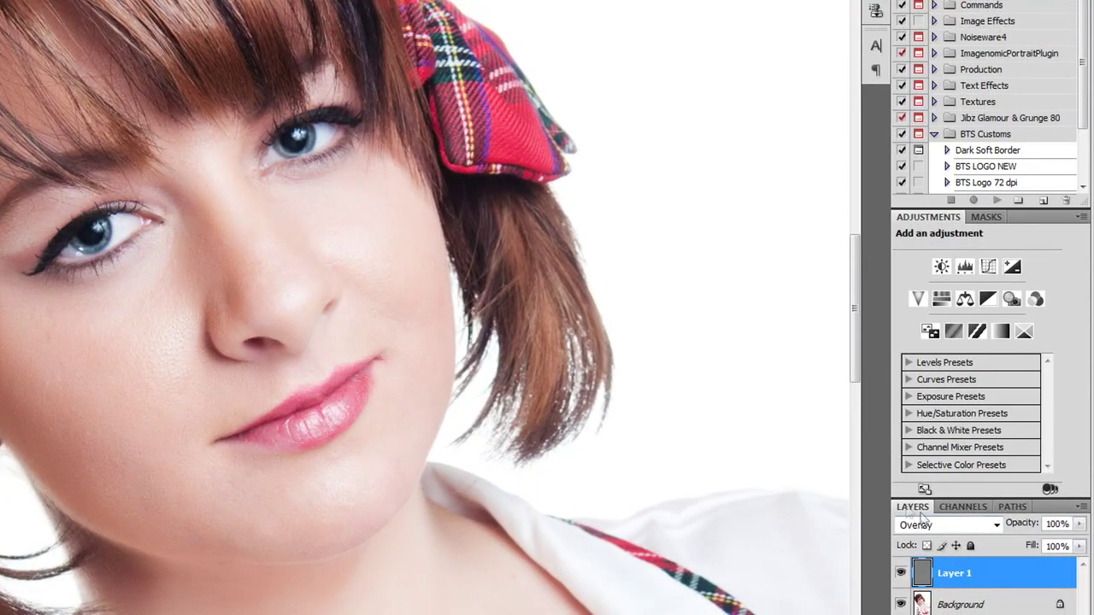
left_click(990, 525)
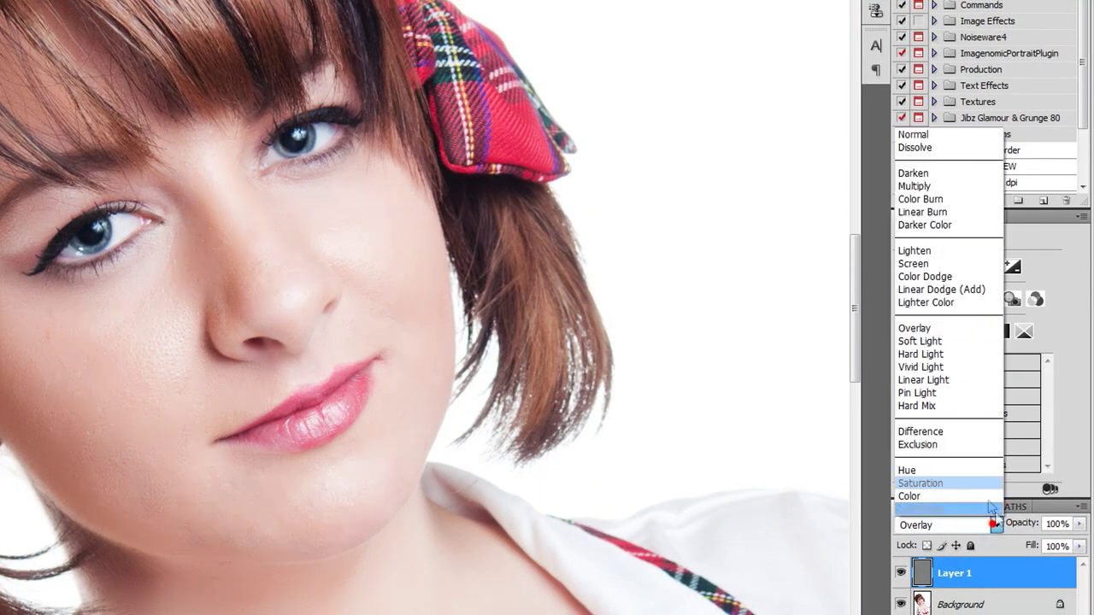
left_click(968, 355)
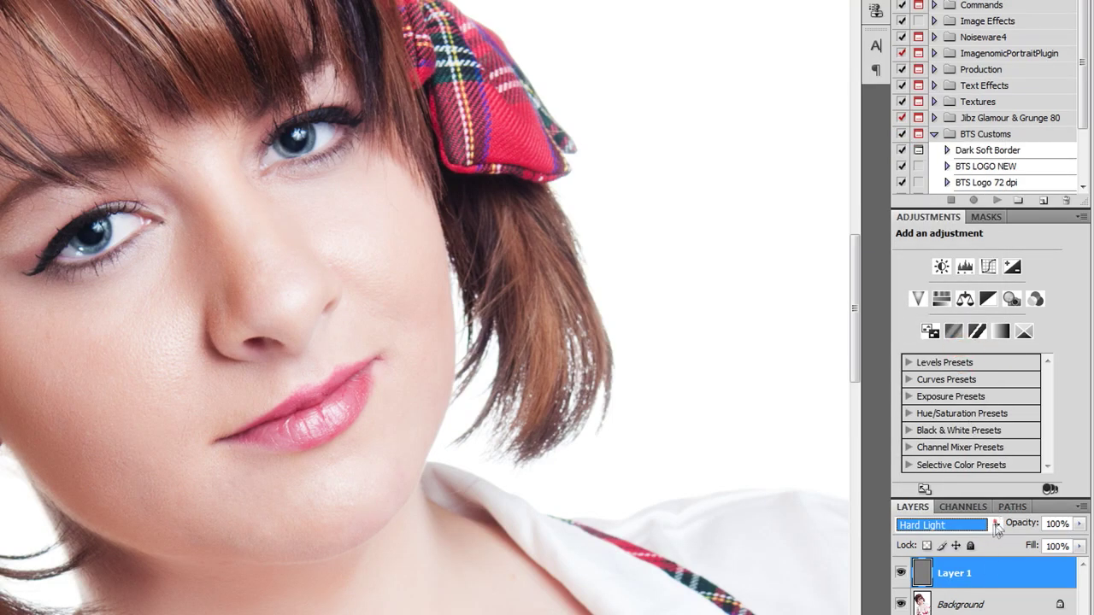
left_click(996, 526)
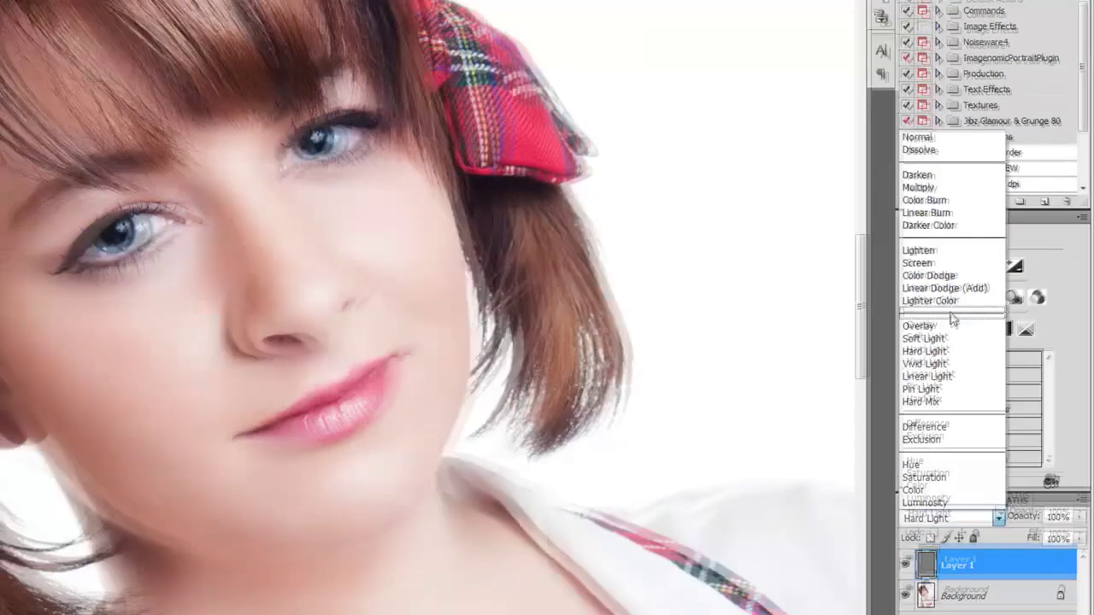
left_click(920, 354)
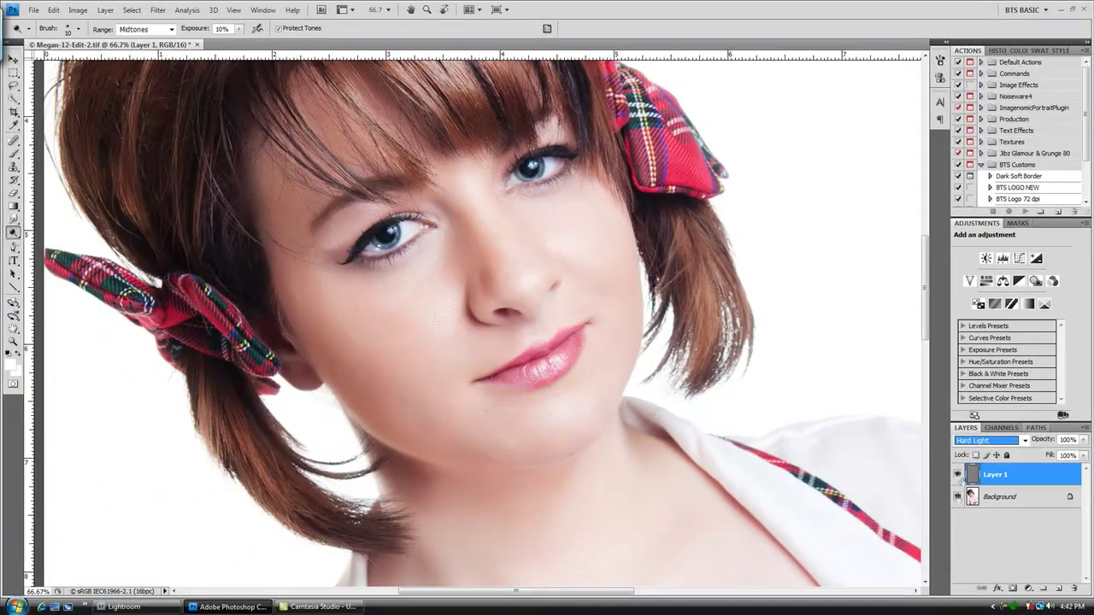
left_click(1044, 441)
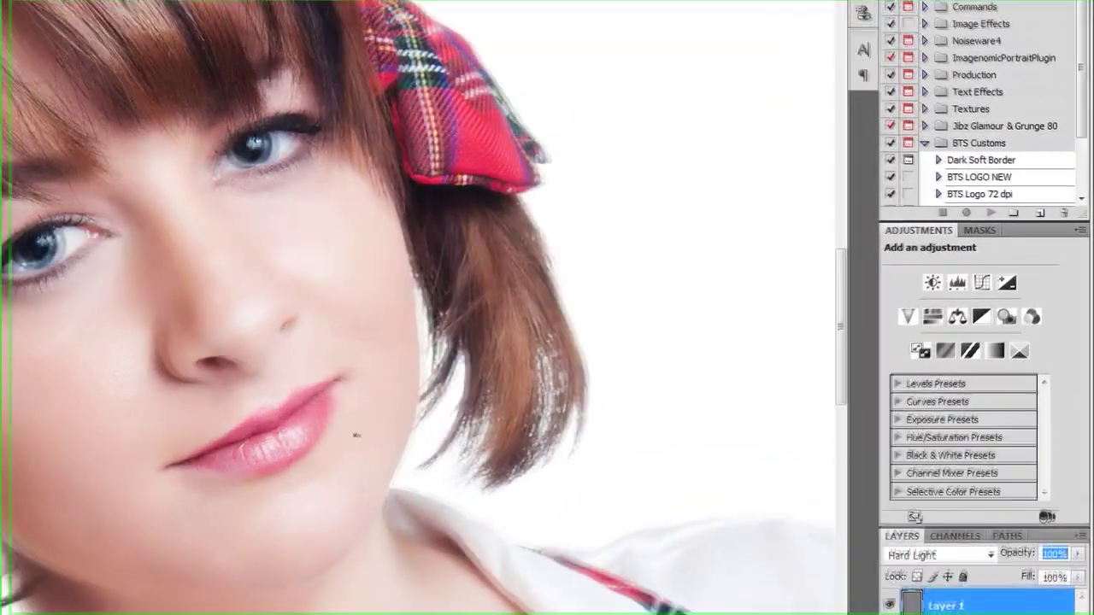
key("ctrl+minus")
key("ctrl+minus")
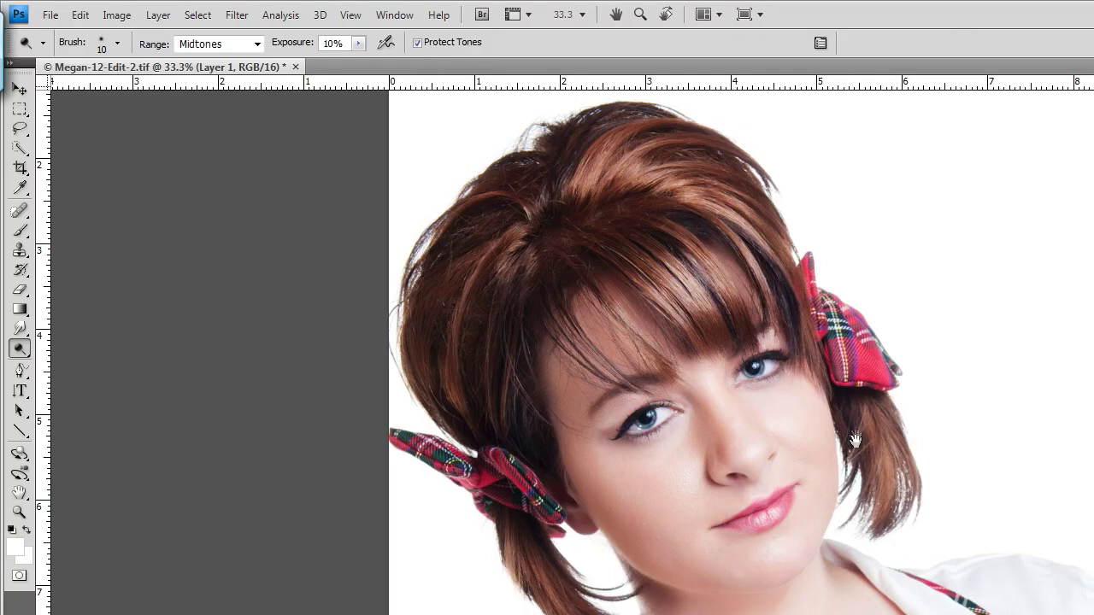
Step: Merge Layer 1 into the Background with Ctrl+E and zoom out to the whole photo
mouse_move(855, 437)
left_mouse_down()
mouse_move(889, 313)
mouse_move(851, 425)
left_mouse_up()
key("ctrl+e")
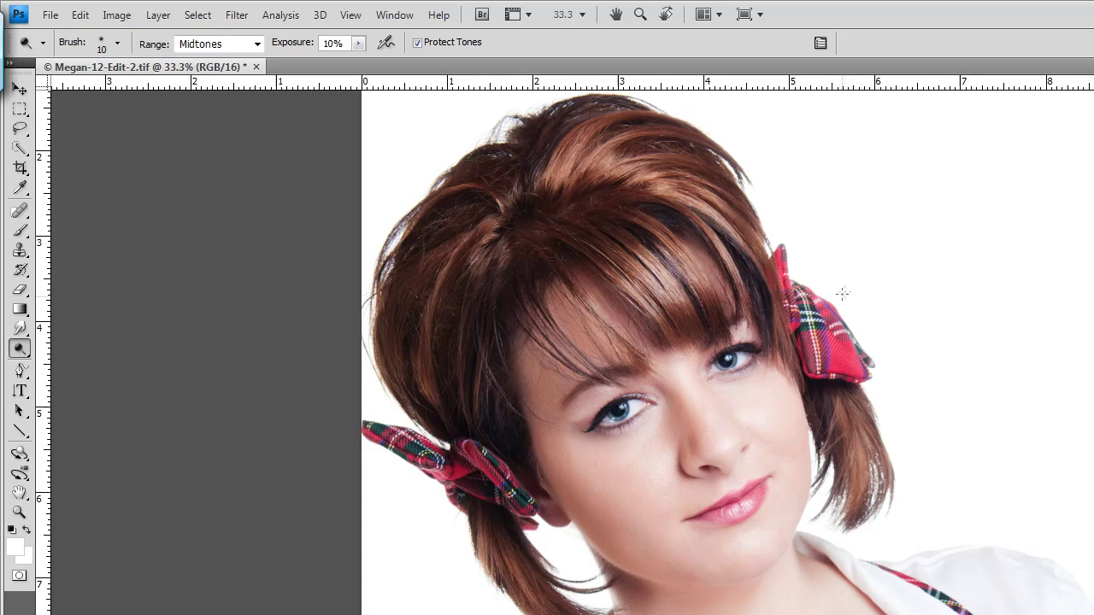
key("ctrl+minus")
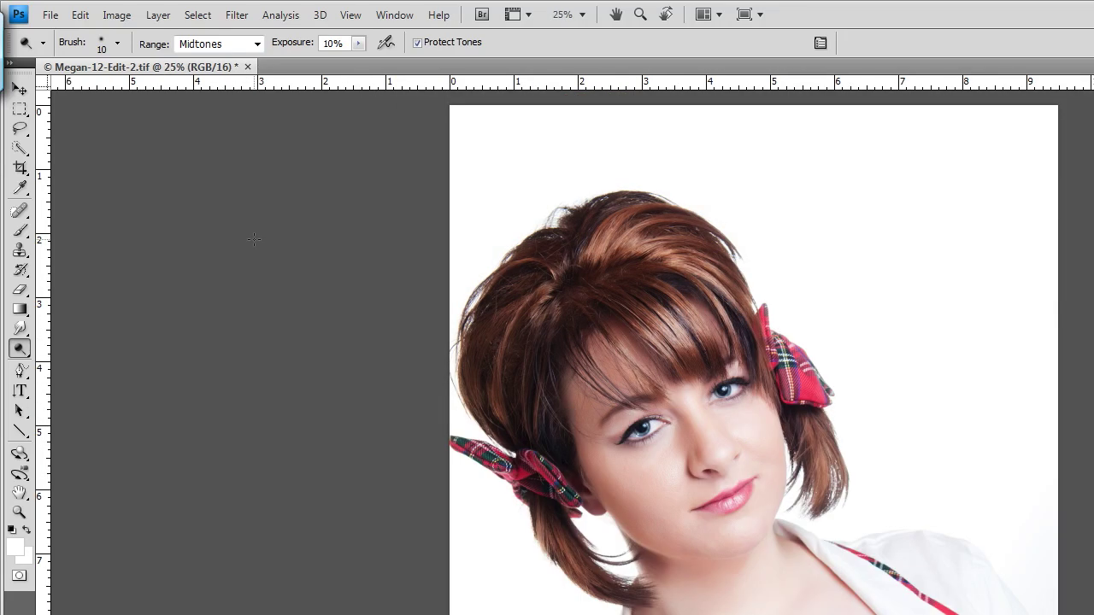
key("ctrl+minus")
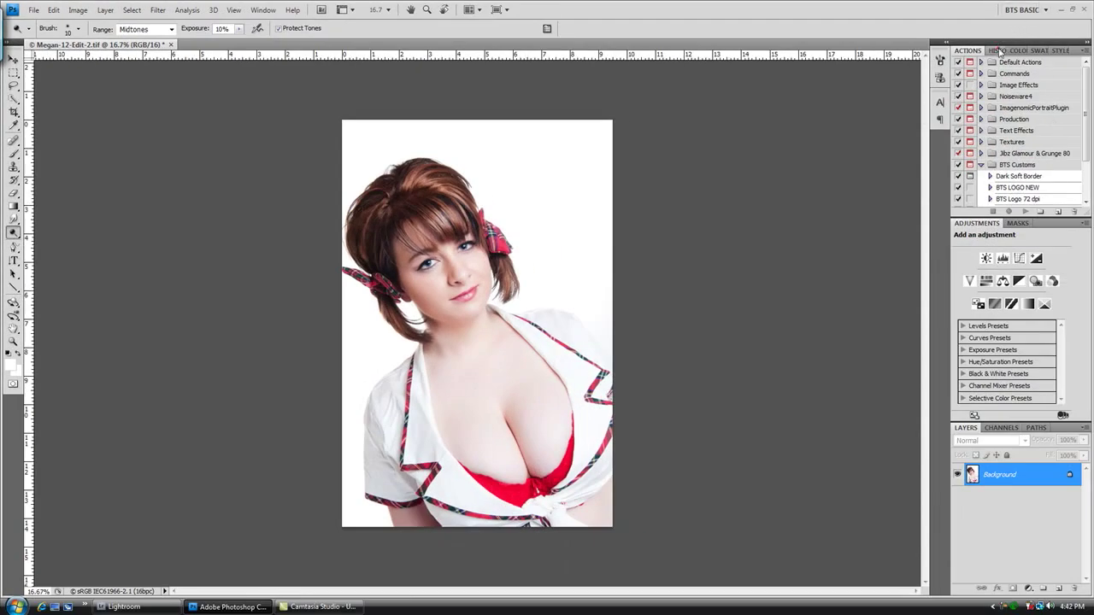
Step: In the History panel, compare the original snapshot with the final Flatten Image state
left_click(998, 51)
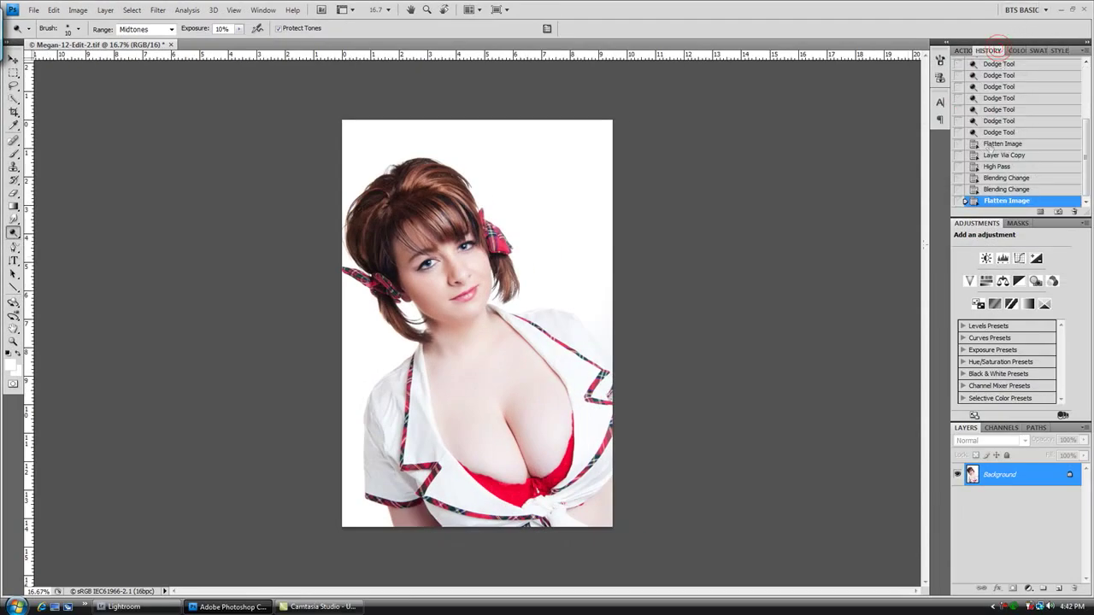
scroll(494, 229, "up", 1)
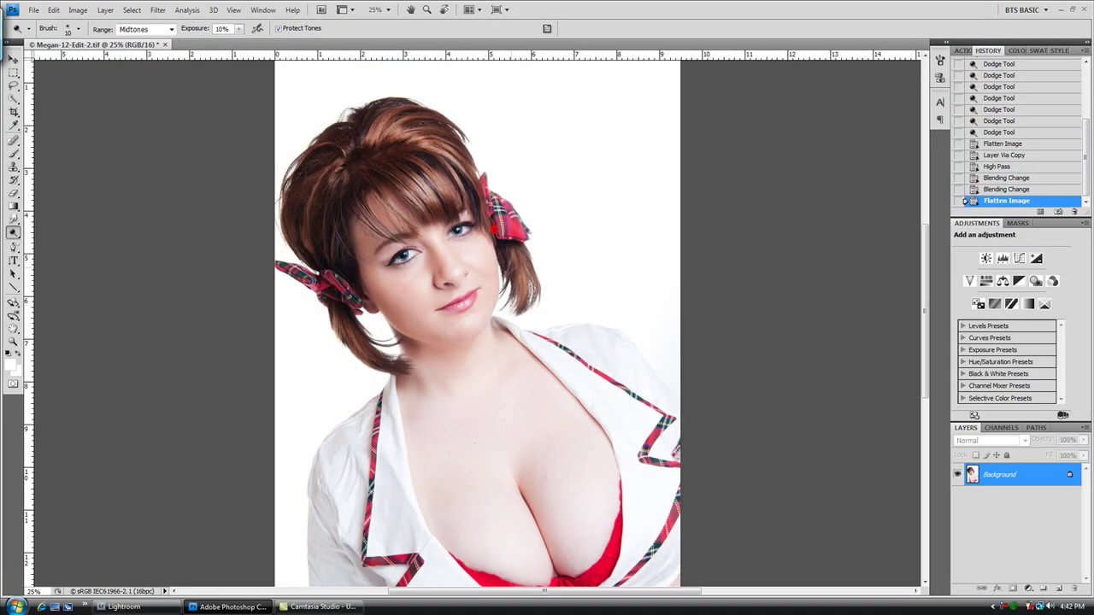
left_click_drag(560, 238, 911, 187)
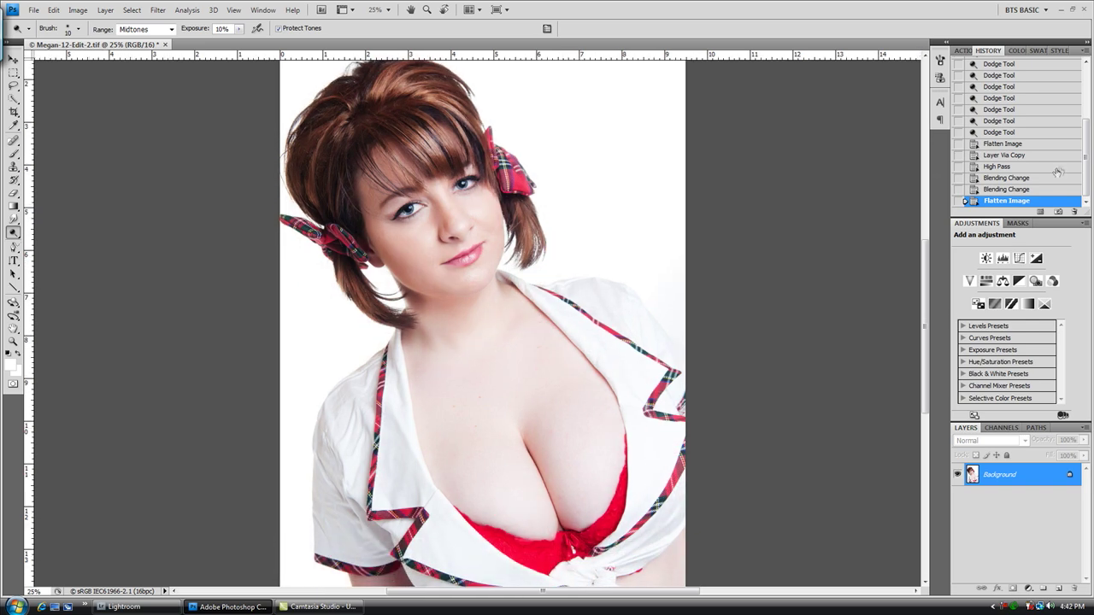
left_click(1084, 143)
scroll(1083, 143, "down", 5)
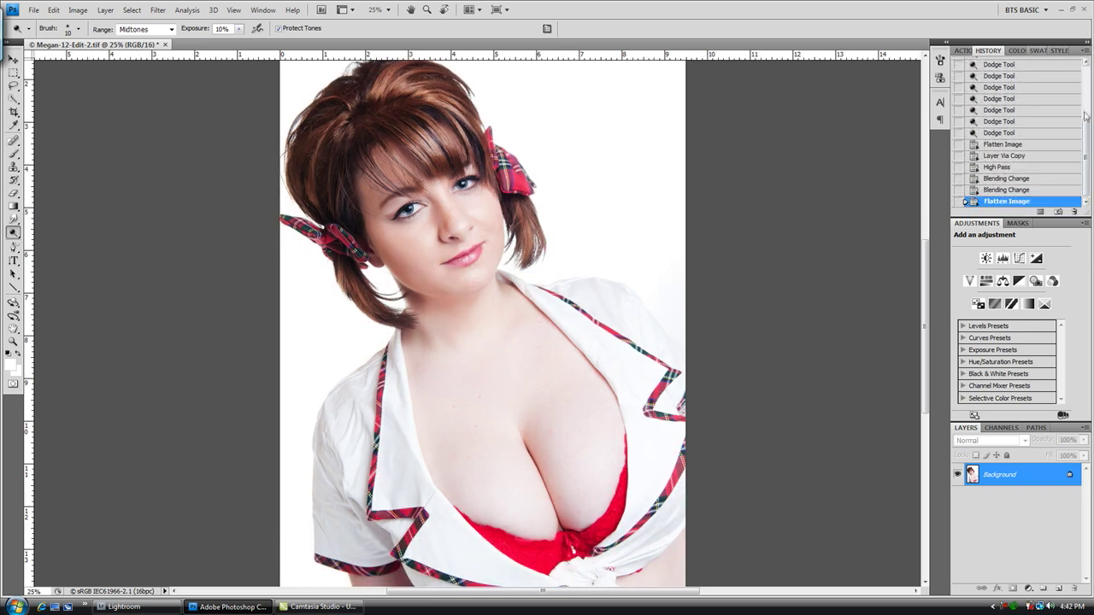
scroll(1060, 72, "up", 5)
left_click(1060, 71)
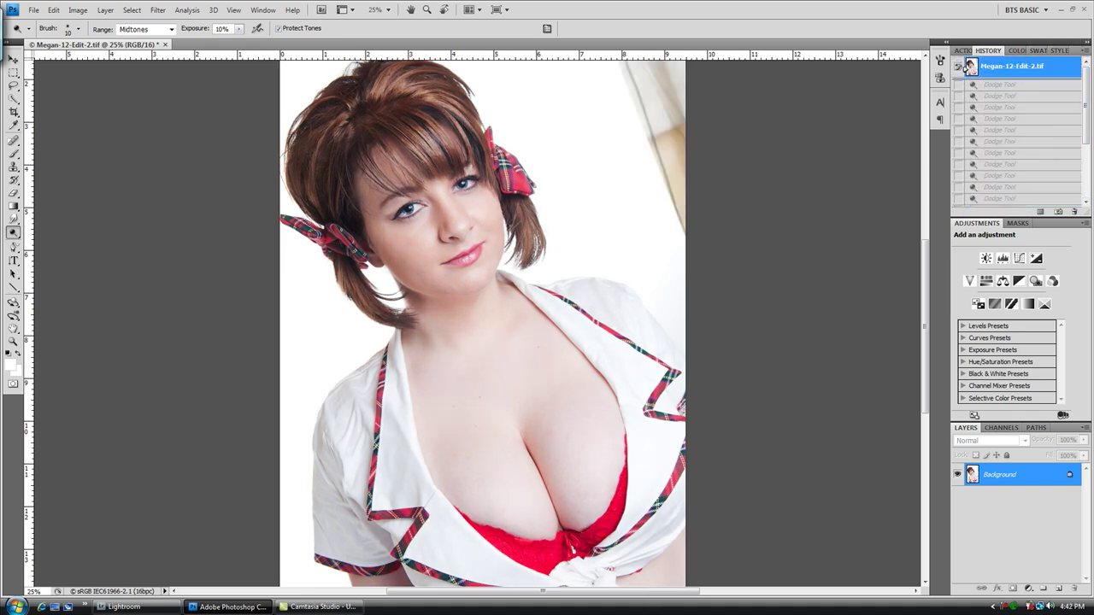
left_click_drag(1086, 109, 1084, 196)
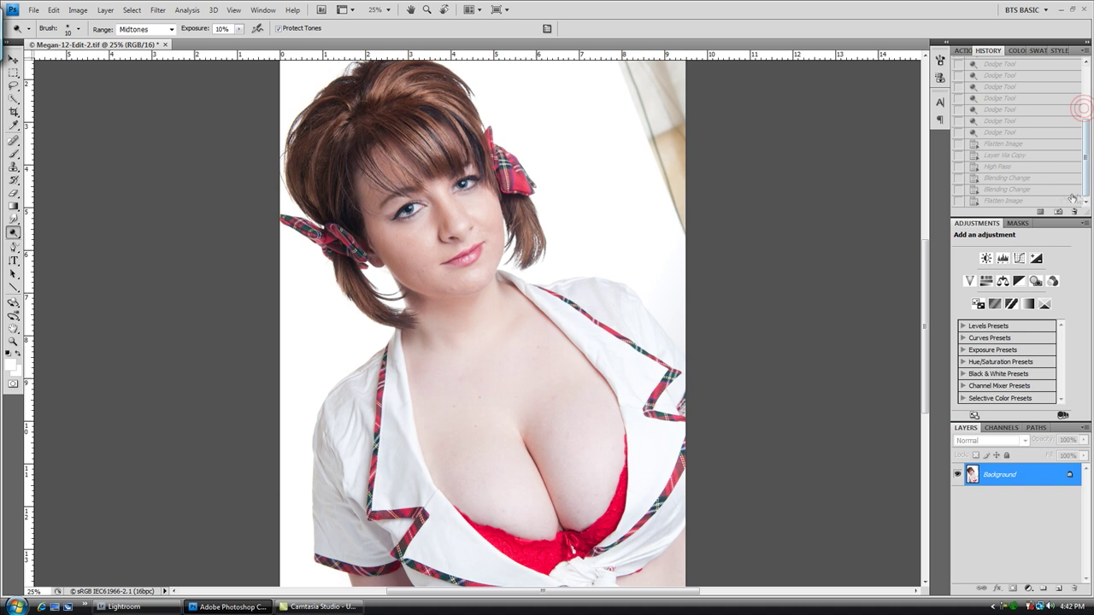
left_click(1021, 202)
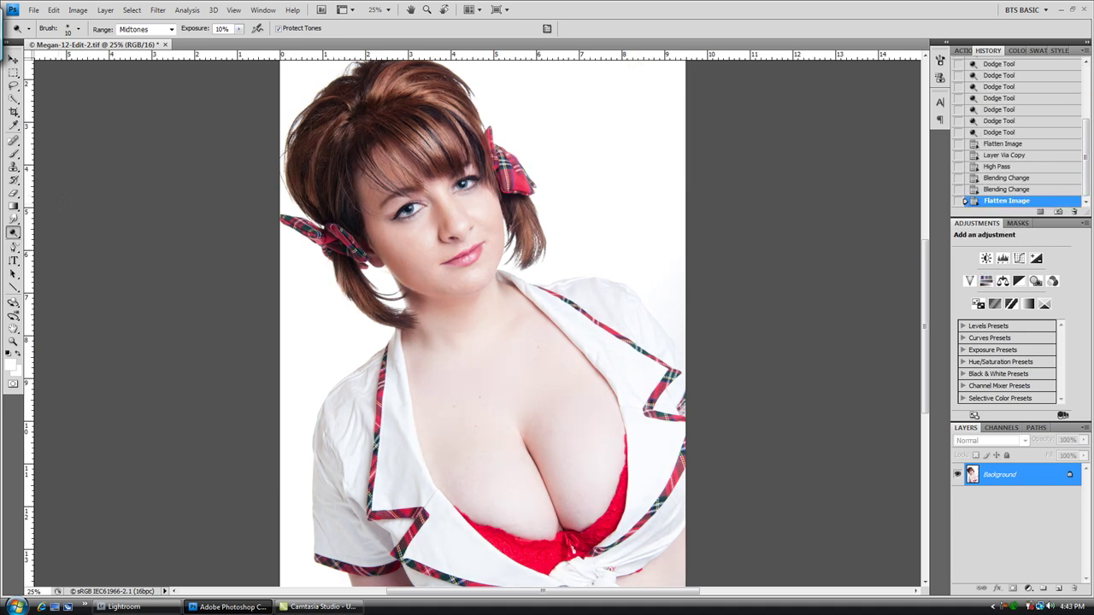
Step: Zoom in on the face, compare original and retouch again, ending on the finished image
left_click(483, 249, "ctrl")
left_click(448, 214, "ctrl")
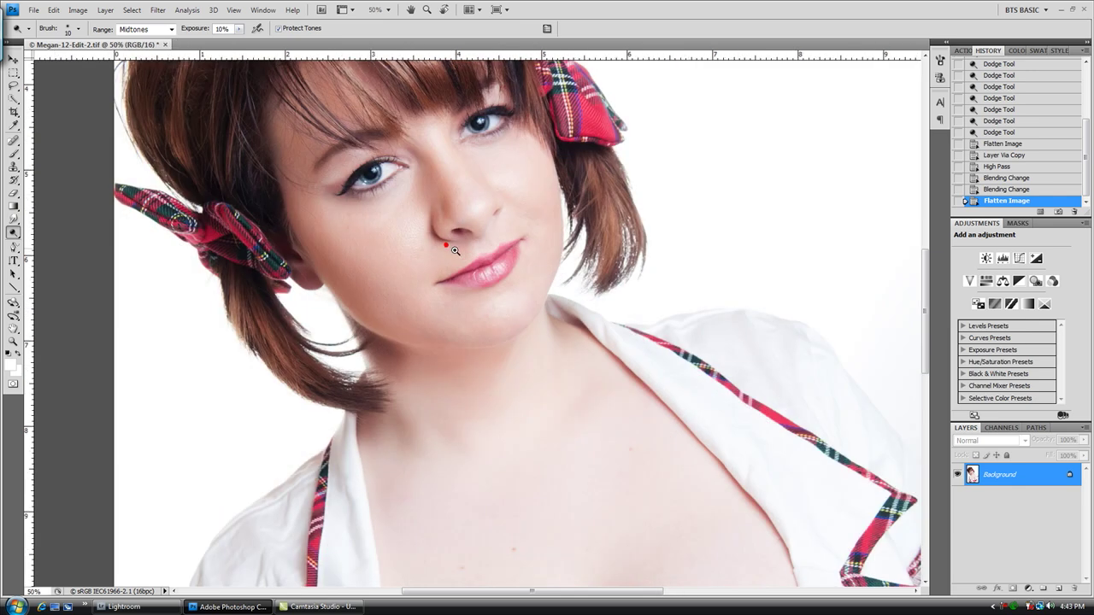
left_click(448, 211, "ctrl")
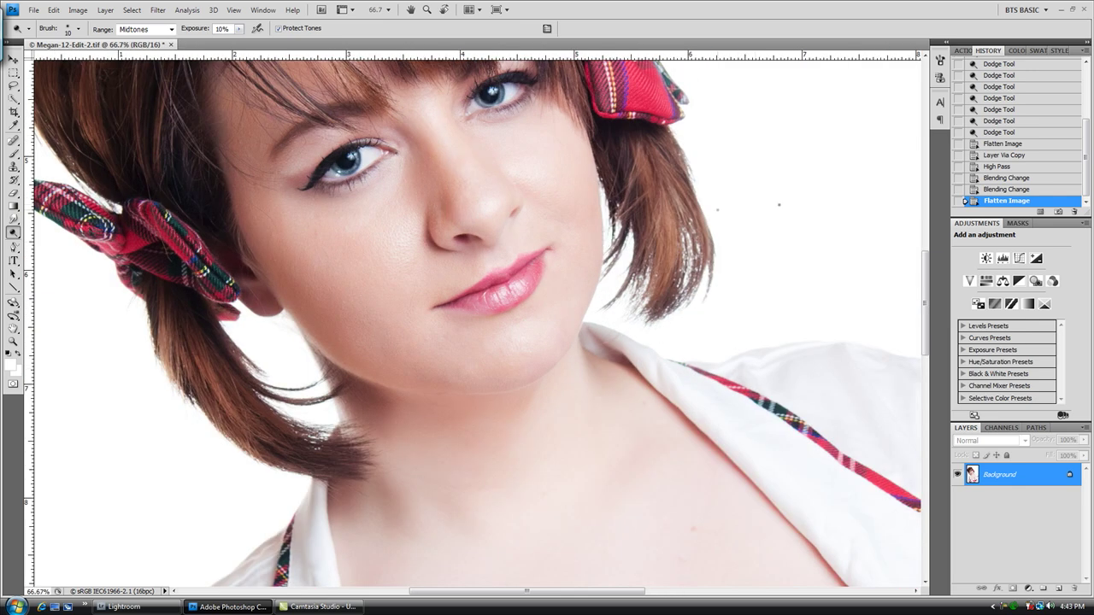
scroll(1086, 137, "up", 10)
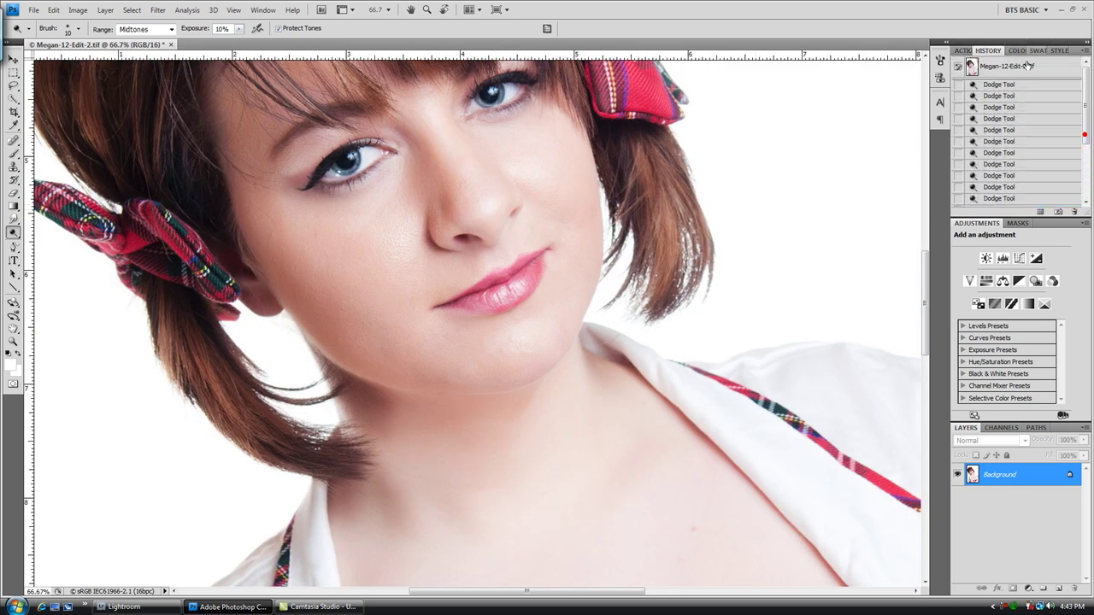
left_click(1024, 69)
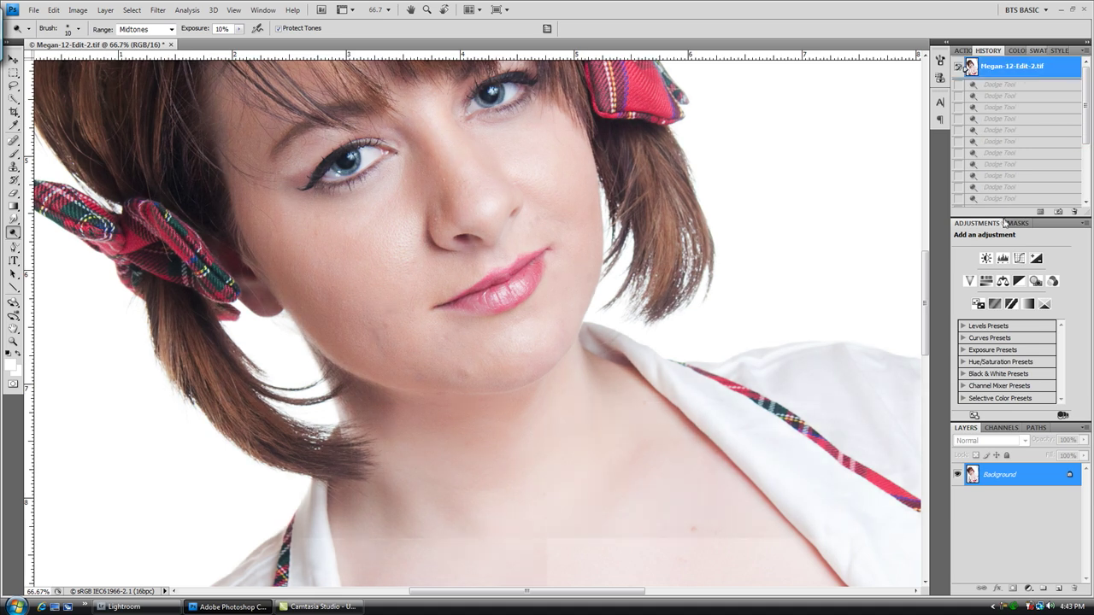
left_click_drag(1086, 128, 1080, 199)
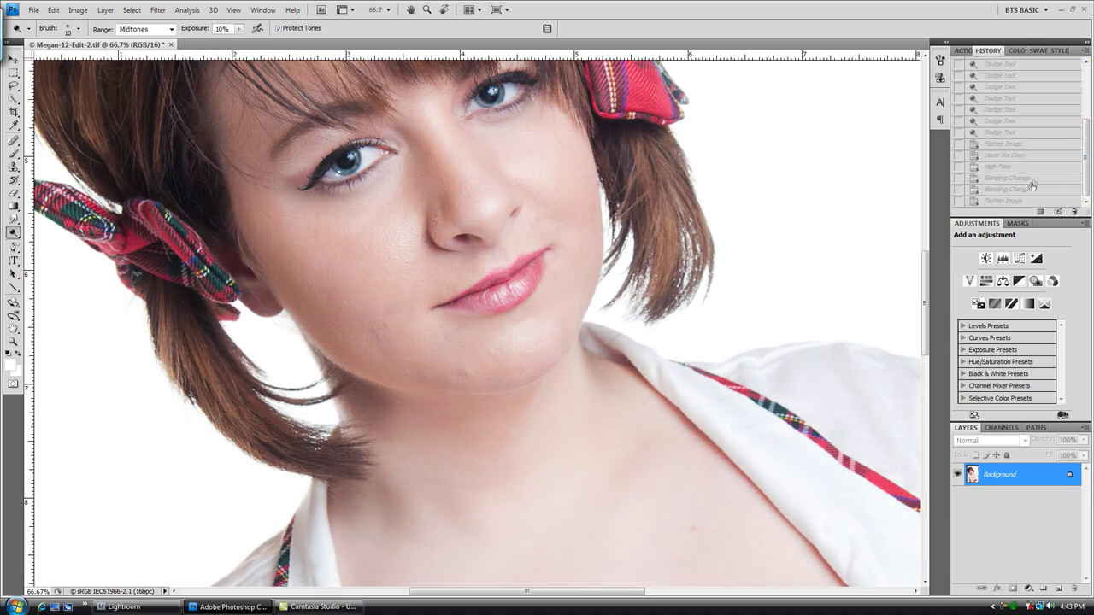
left_click(1013, 201)
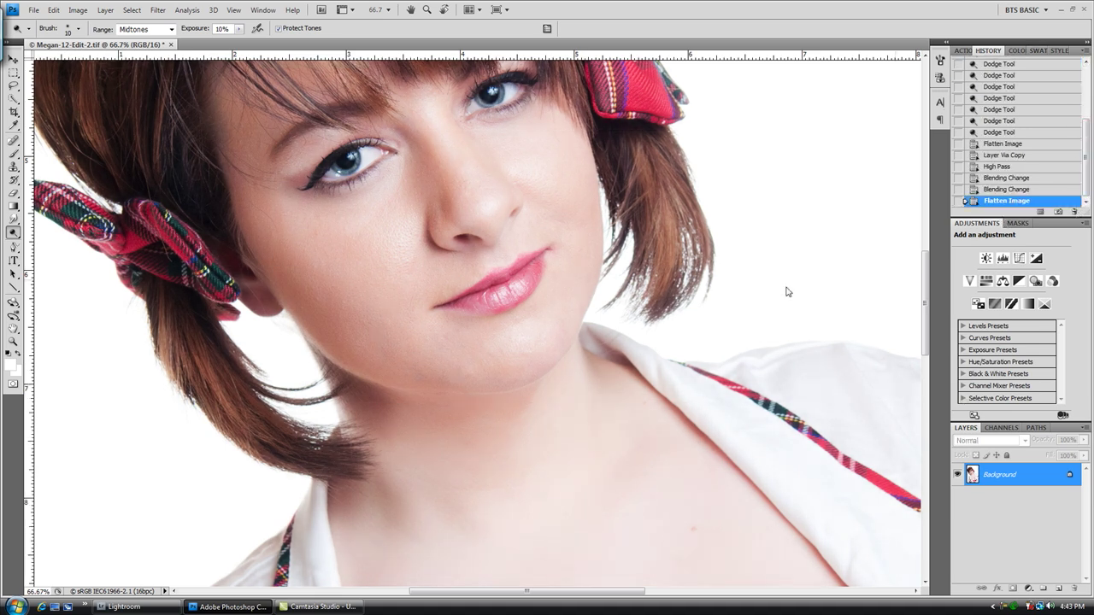
key("ctrl+minus")
key("ctrl+minus")
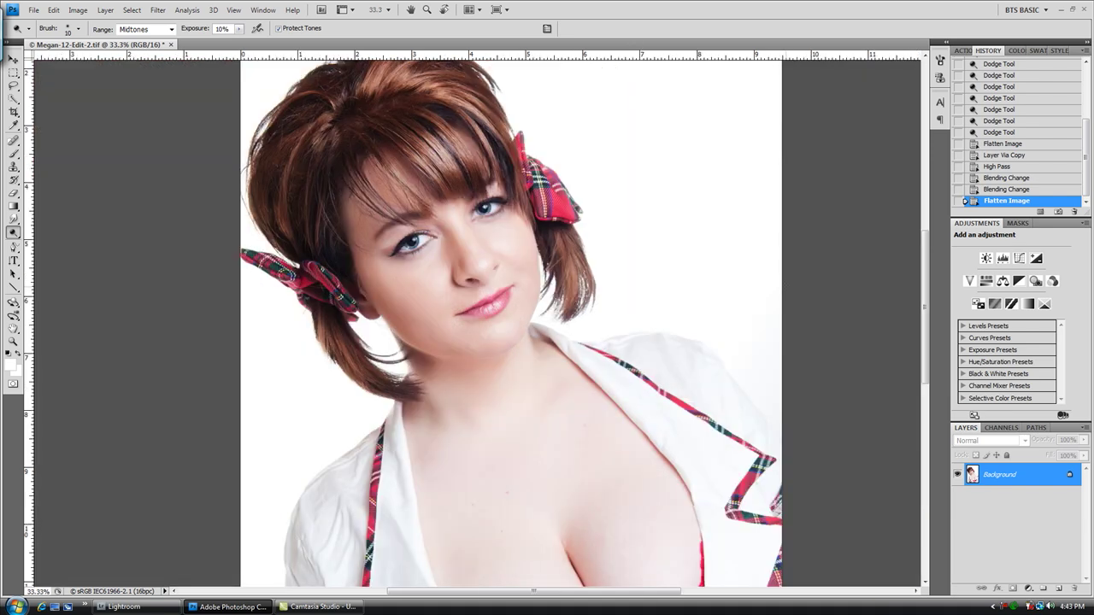